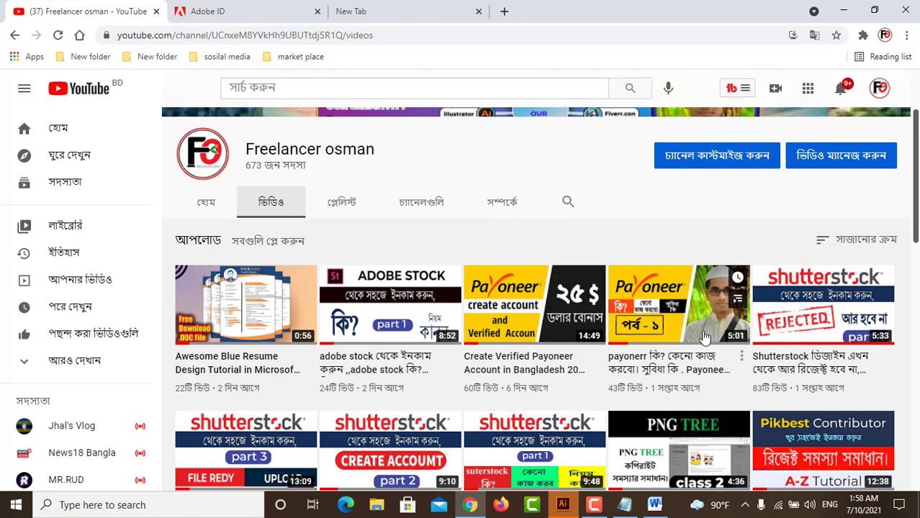
# Look through the uploaded videos on the Freelancer osman YouTube channel.
pyautogui.scroll(-3, 747, 332)
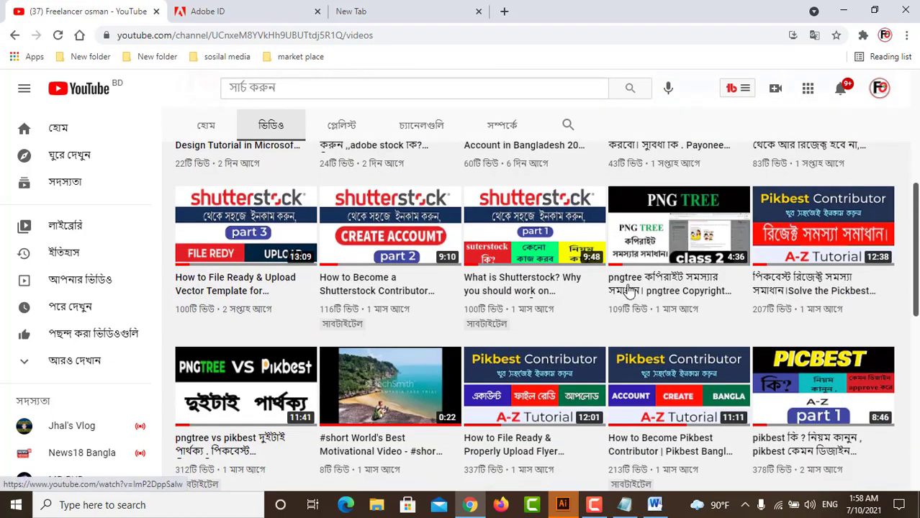
pyautogui.scroll(-2, 599, 368)
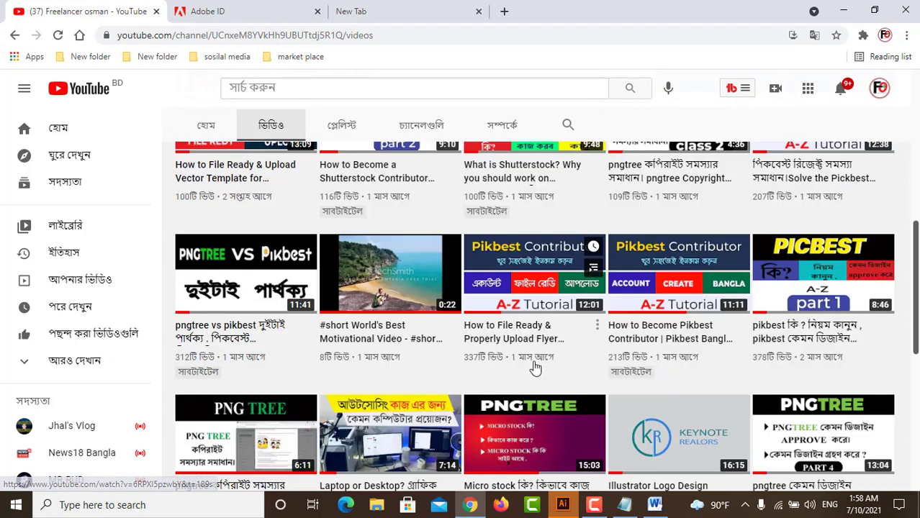
pyautogui.scroll(-2, 536, 367)
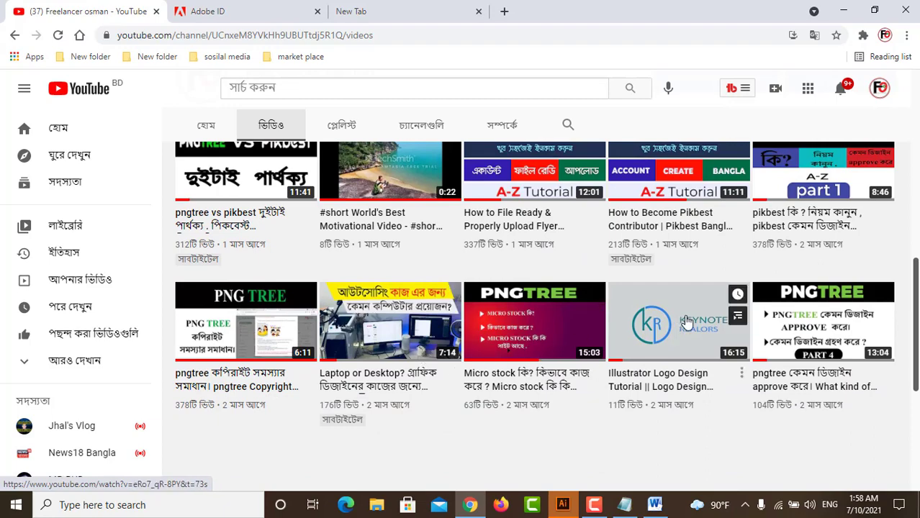
pyautogui.scroll(3, 828, 338)
pyautogui.scroll(2, 216, 374)
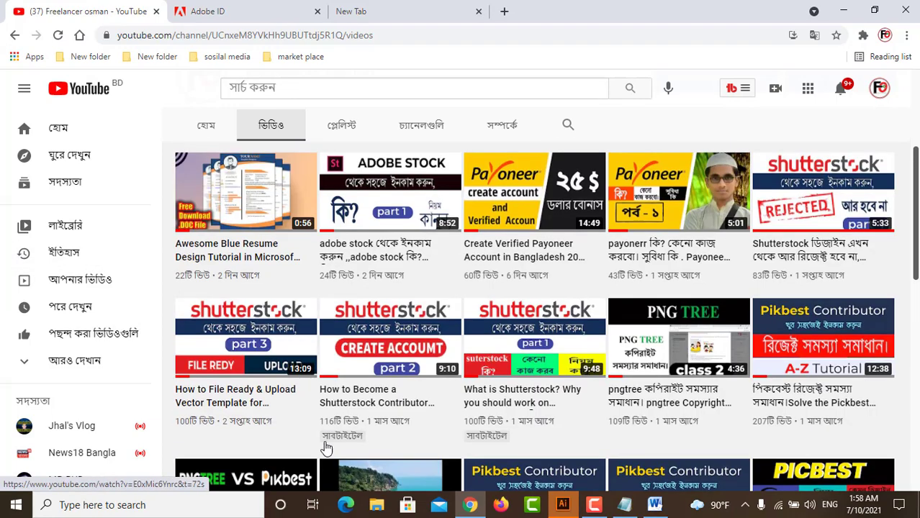
pyautogui.scroll(2, 403, 324)
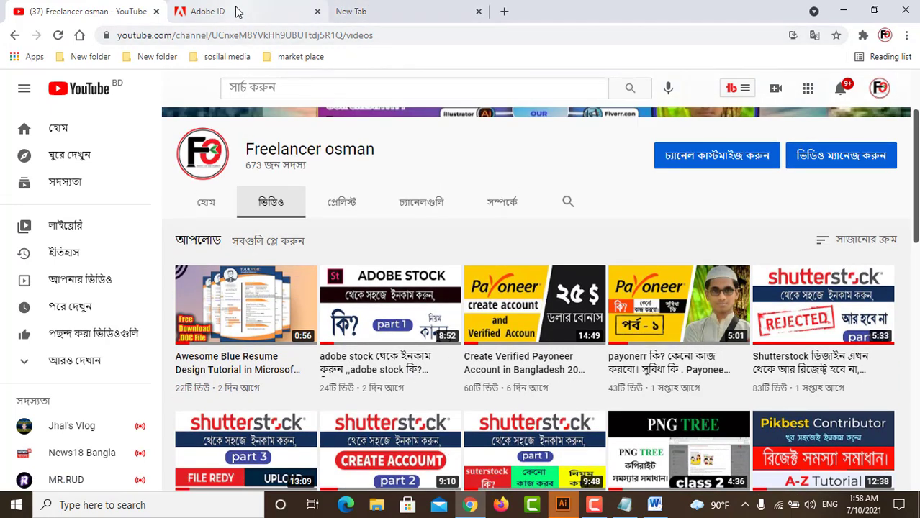
# Switch to the Adobe ID sign-up page and go back to the Adobe Stock Contributor home page.
pyautogui.click(238, 12)
pyautogui.click(13, 36)
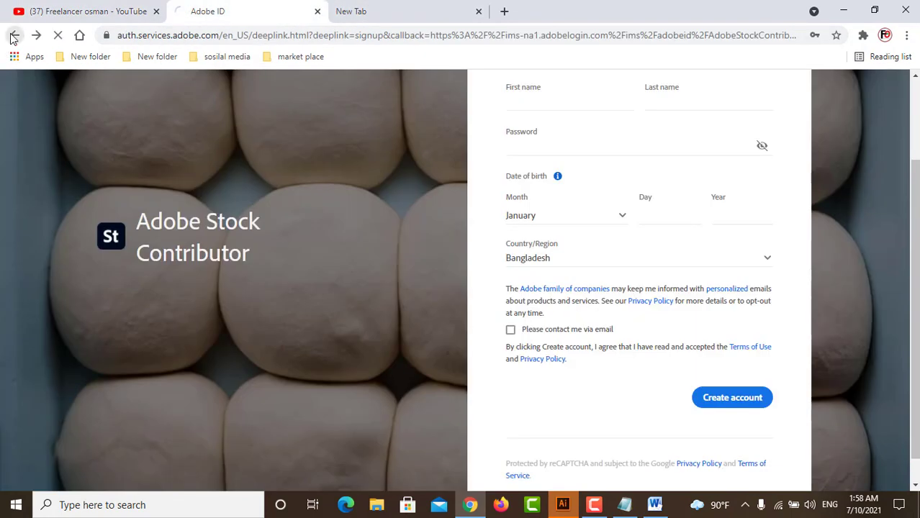
pyautogui.click(372, 5)
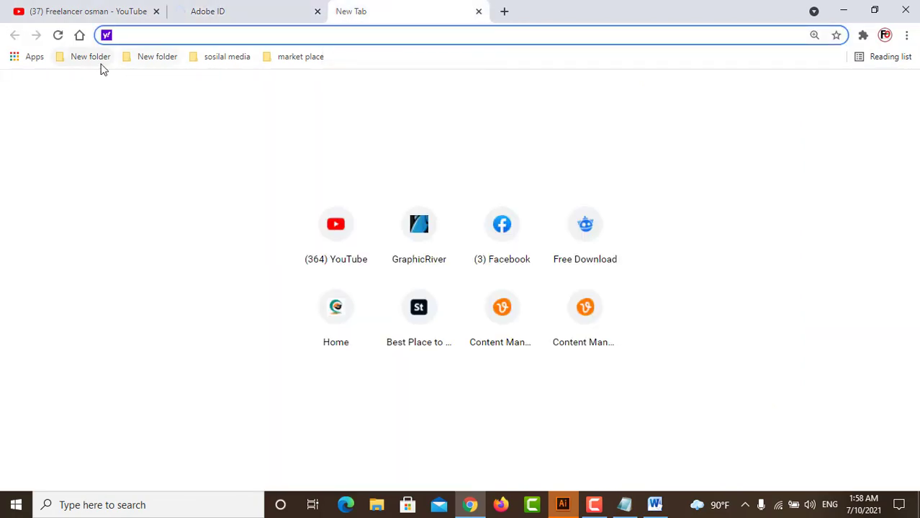
pyautogui.click(198, 6)
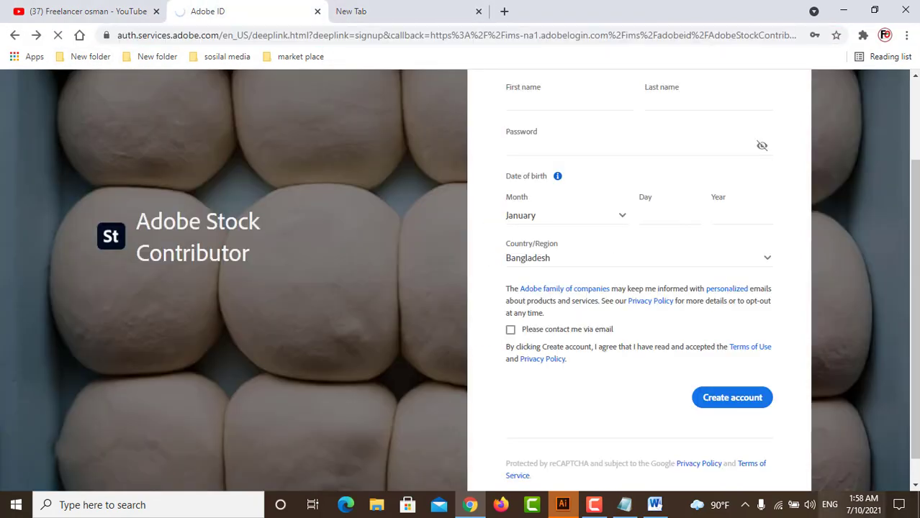
pyautogui.click(594, 504)
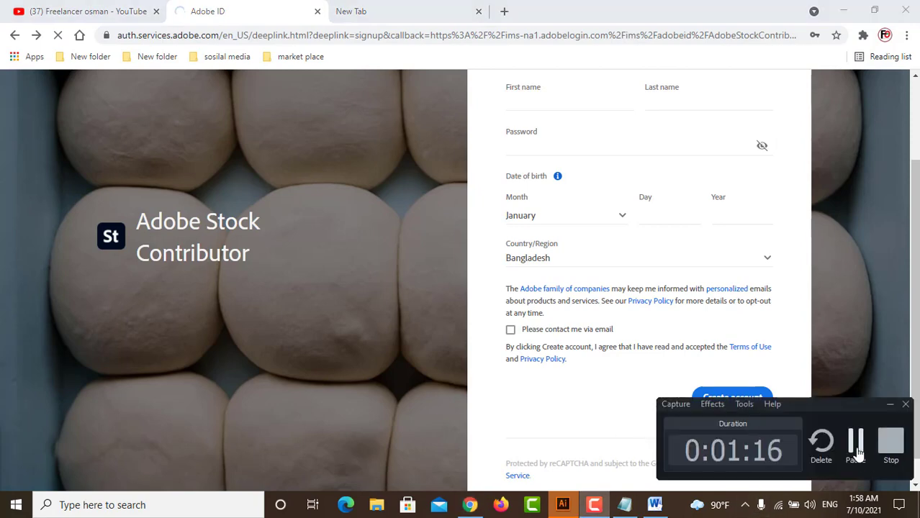
pyautogui.click(857, 450)
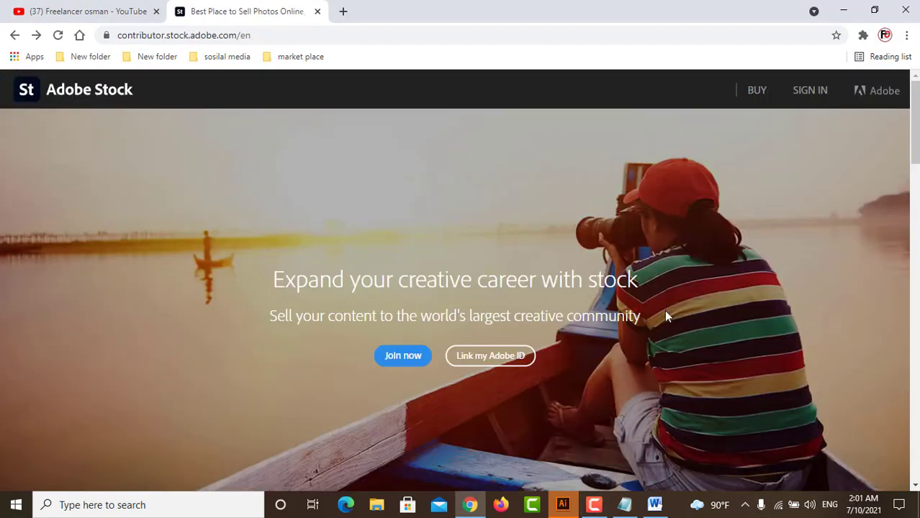
# Highlight the contributor.stock.adobe.com/en address, and start joining as a contributor to open the account creation form.
pyautogui.click(259, 34)
pyautogui.click(268, 35)
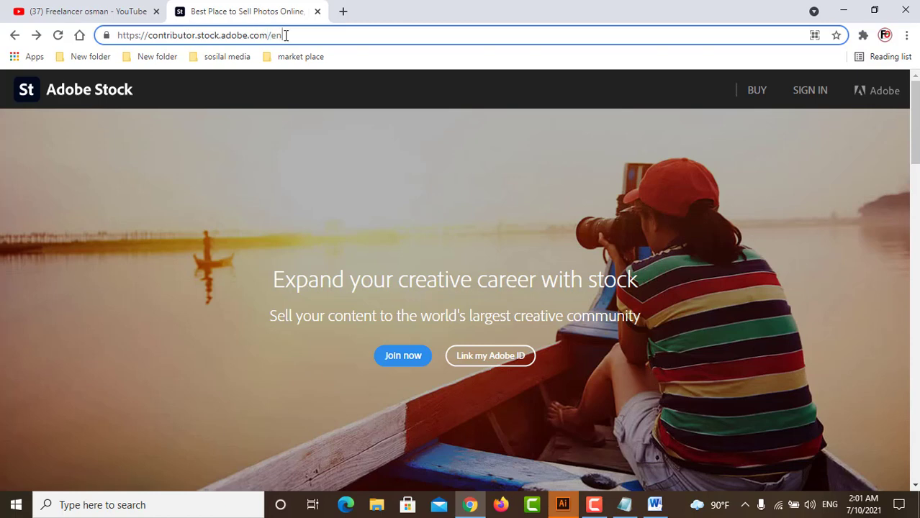
pyautogui.tripleClick(300, 34)
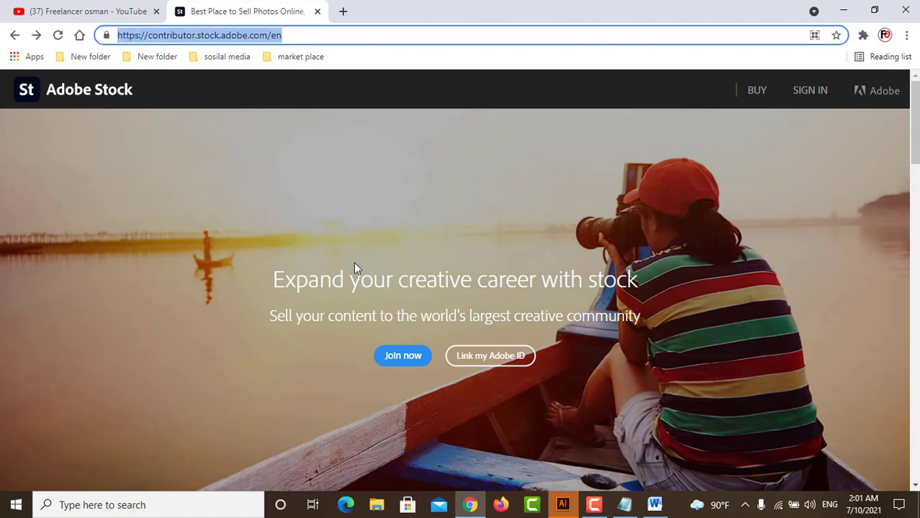
pyautogui.click(391, 358)
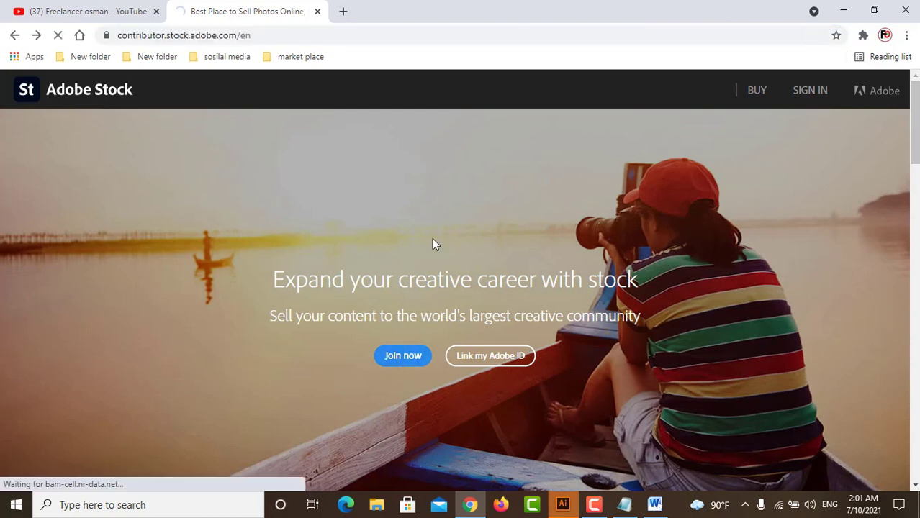
pyautogui.click(592, 507)
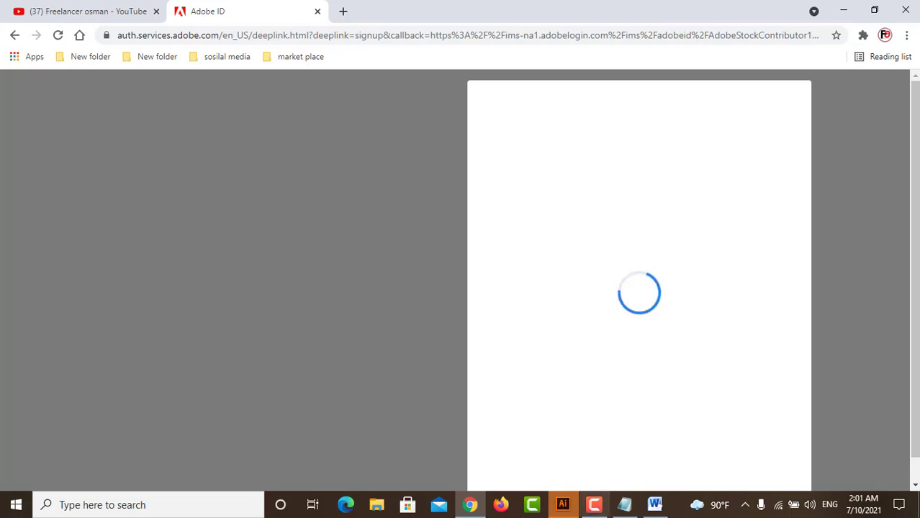
pyautogui.click(594, 506)
pyautogui.click(855, 443)
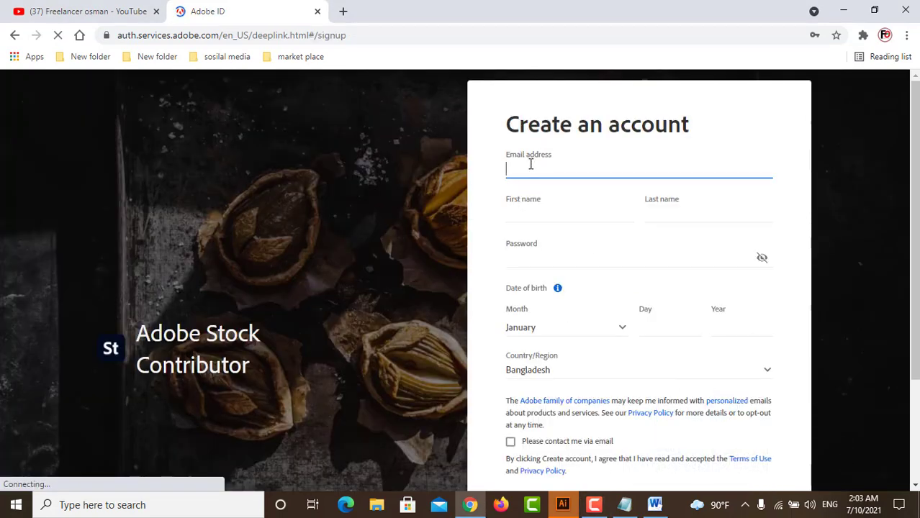
# Fill in the e-mail address, first name and last name from the saved autofill entry.
pyautogui.click(541, 171)
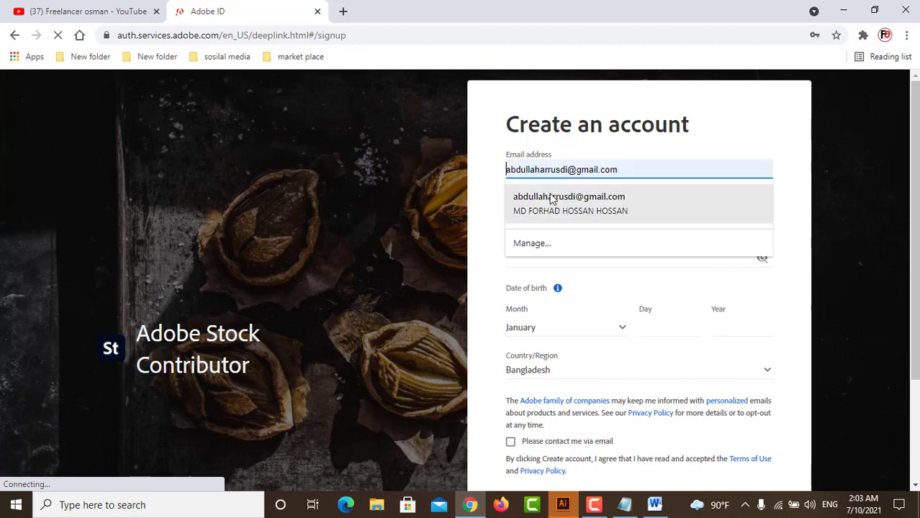
pyautogui.click(551, 199)
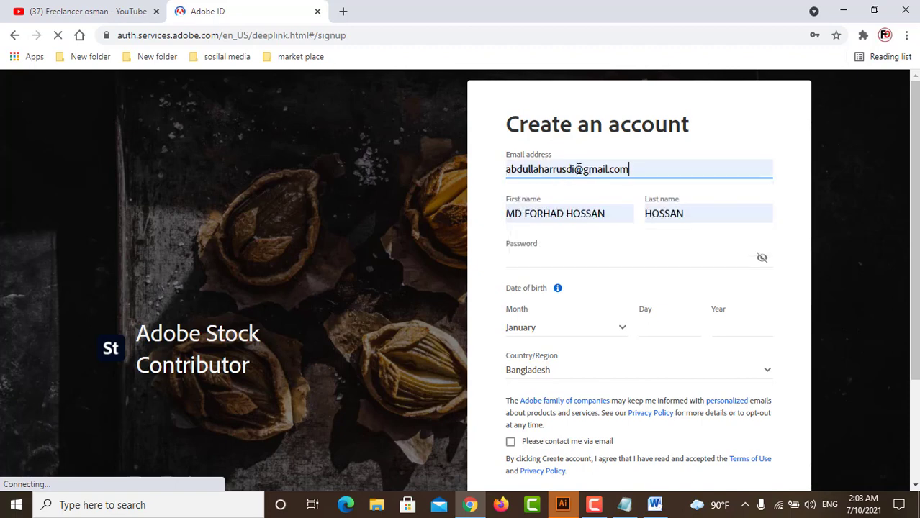
pyautogui.click(579, 172)
pyautogui.click(578, 196)
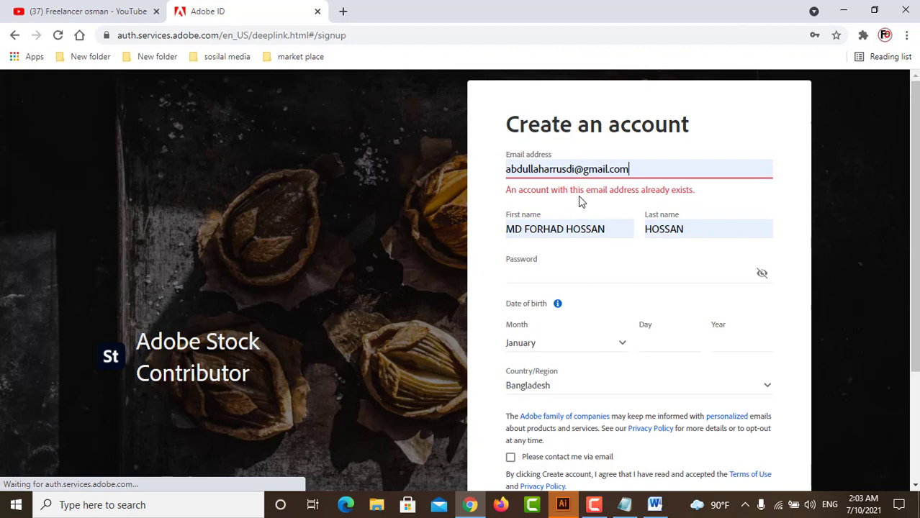
# Try a variant of the e-mail address with a digit added before the @ sign.
pyautogui.write('1')
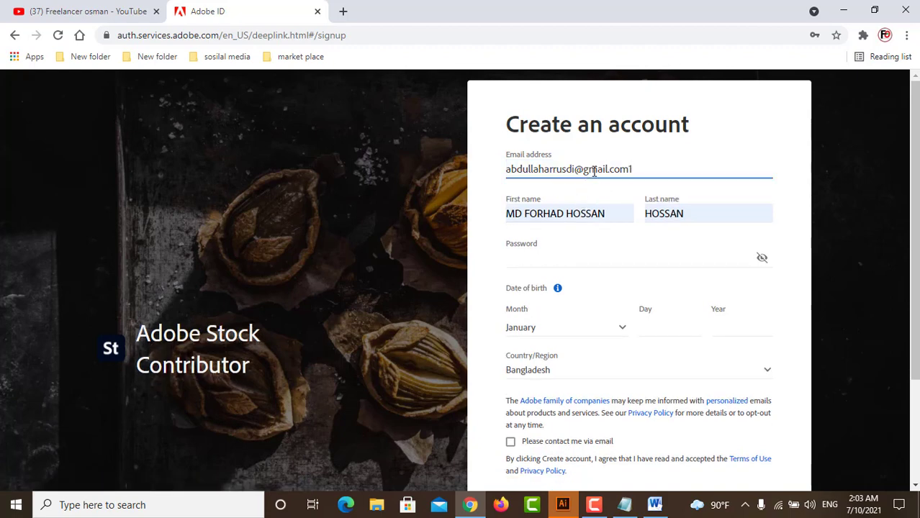
pyautogui.press('BackSpace')
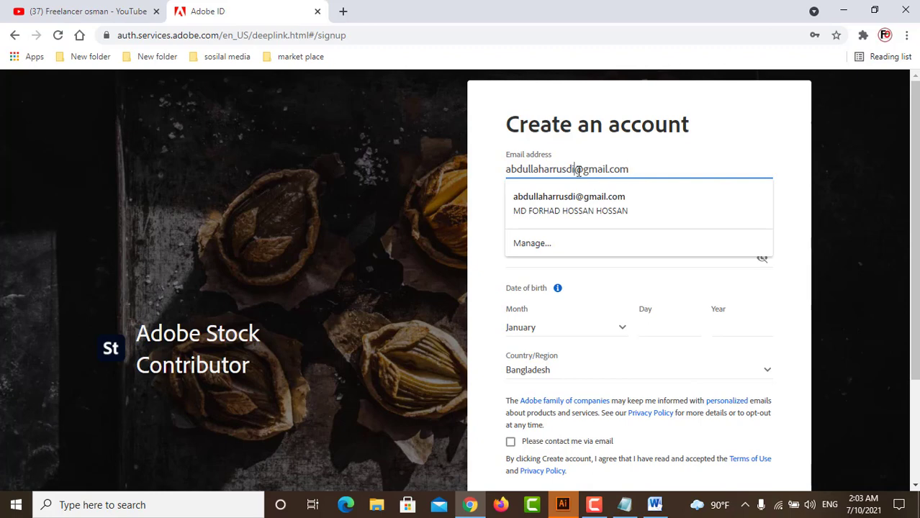
pyautogui.press('Down')
pyautogui.press('Return')
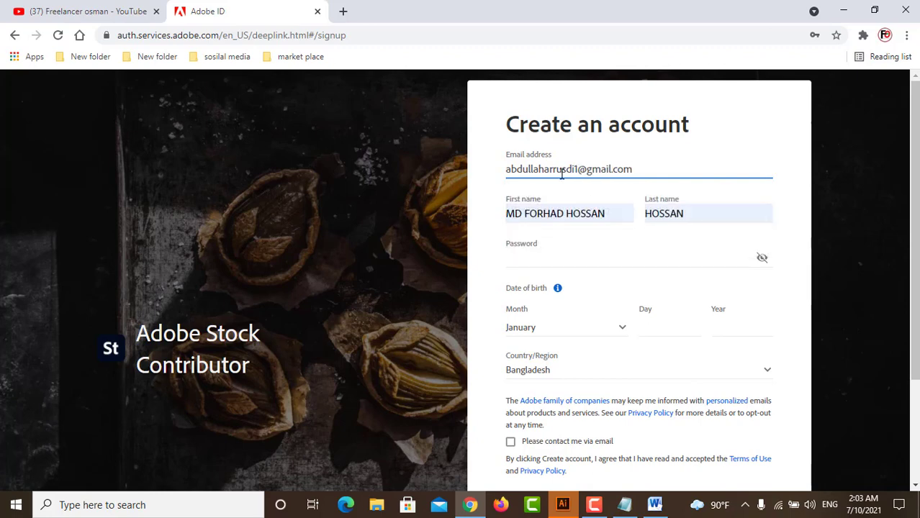
pyautogui.click(601, 213)
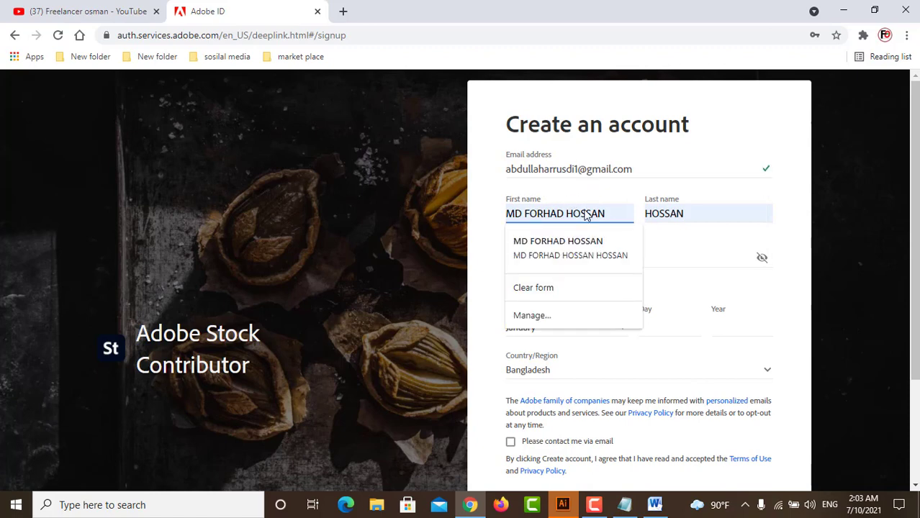
pyautogui.click(462, 226)
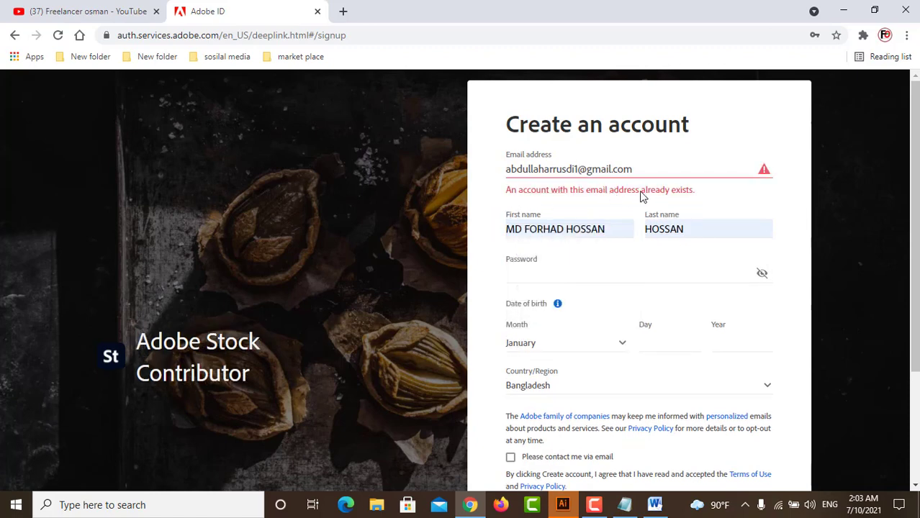
# Replace the digit before the @ sign in the e-mail address with a different one.
pyautogui.click(579, 170)
pyautogui.press('Delete')
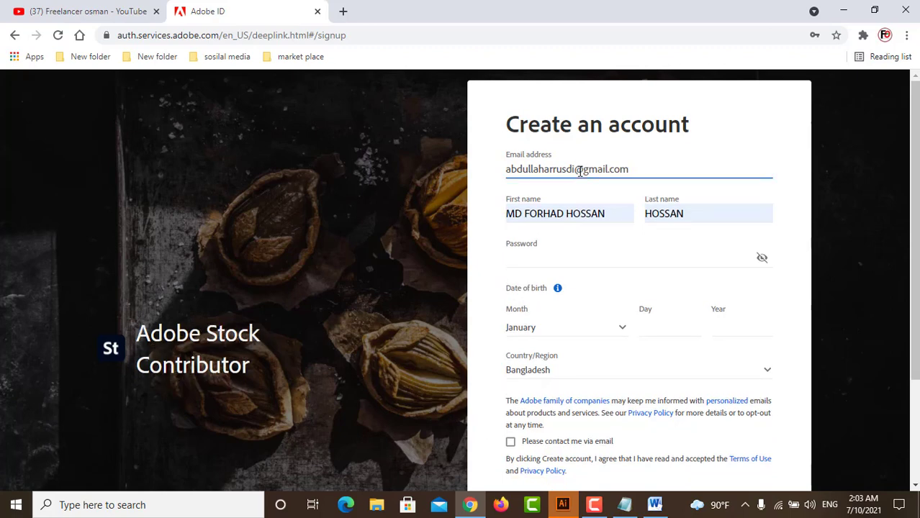
pyautogui.write('2')
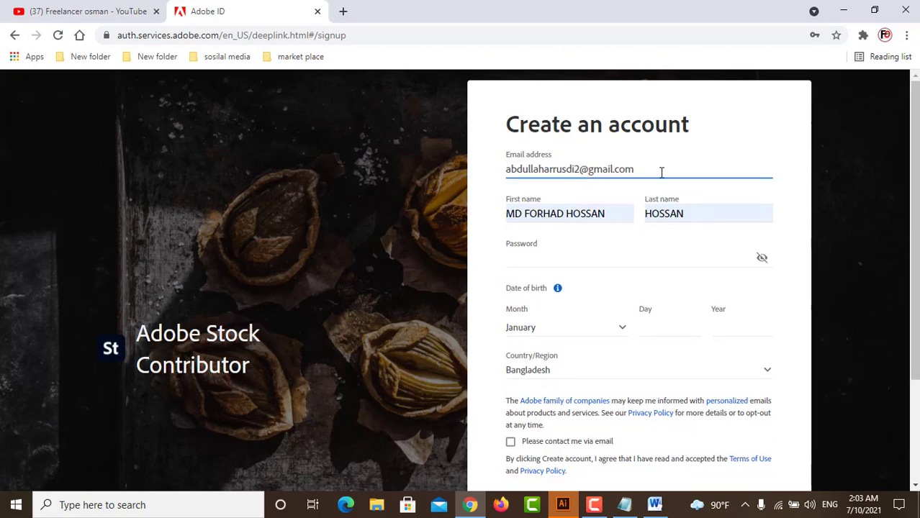
# Fill in the account password using one of the browser's saved logins.
pyautogui.click(703, 252)
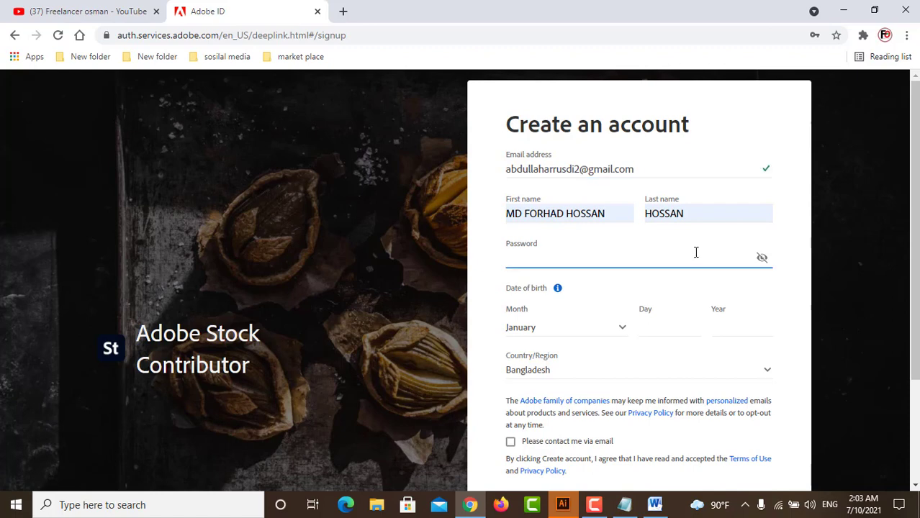
pyautogui.click(762, 259)
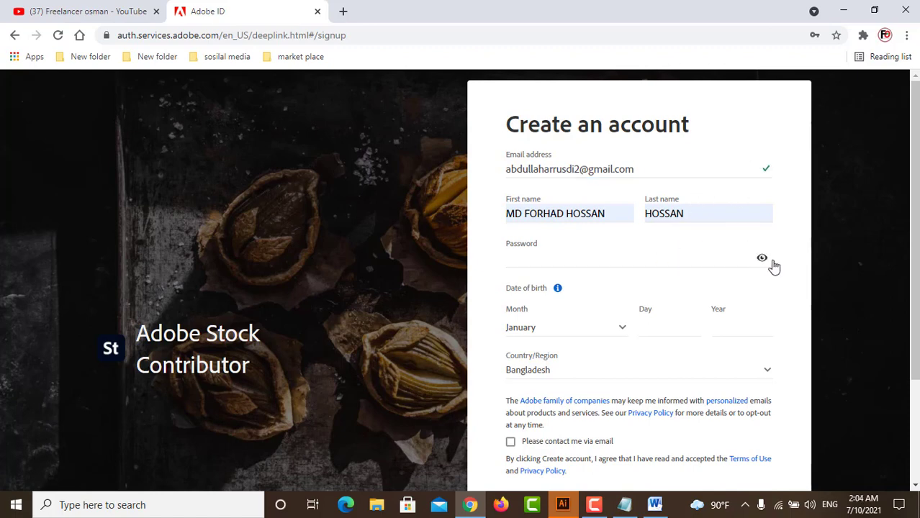
pyautogui.click(678, 262)
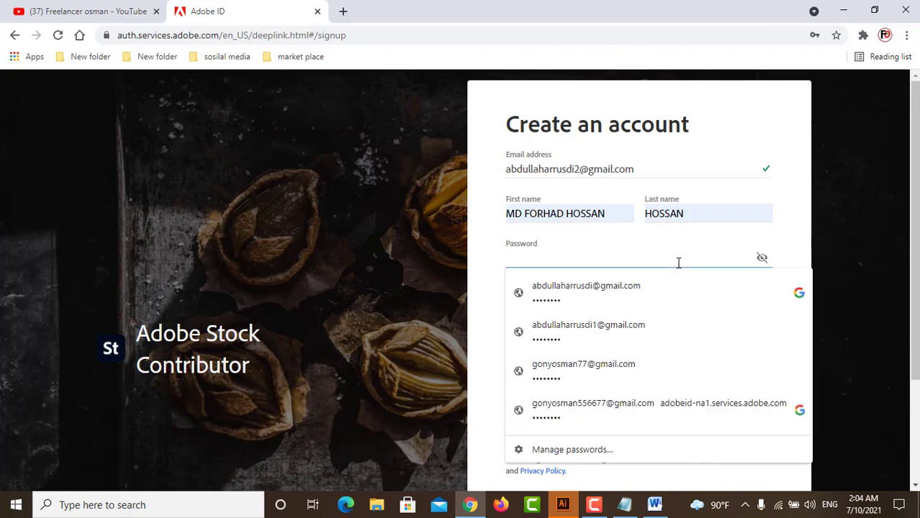
pyautogui.click(612, 327)
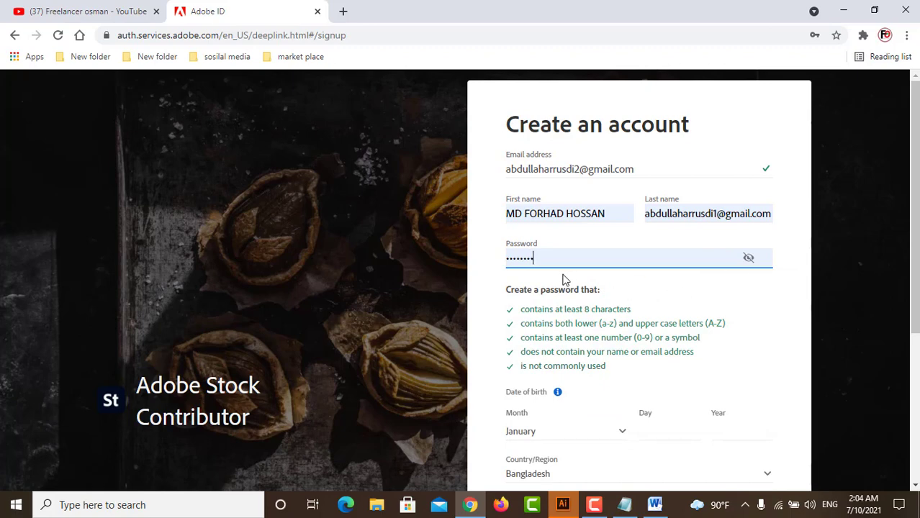
# Enter the account holder's date of birth by choosing the month and filling in the day and year.
pyautogui.scroll(-2, 575, 338)
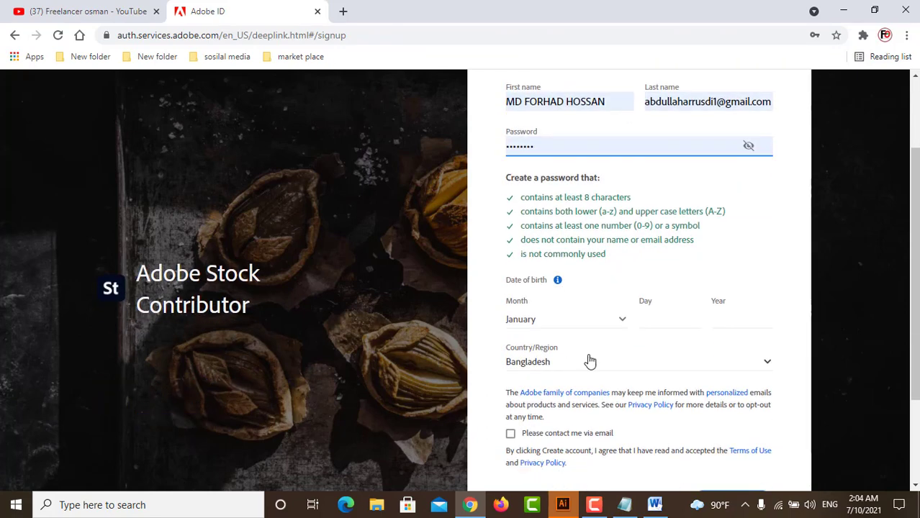
pyautogui.click(567, 324)
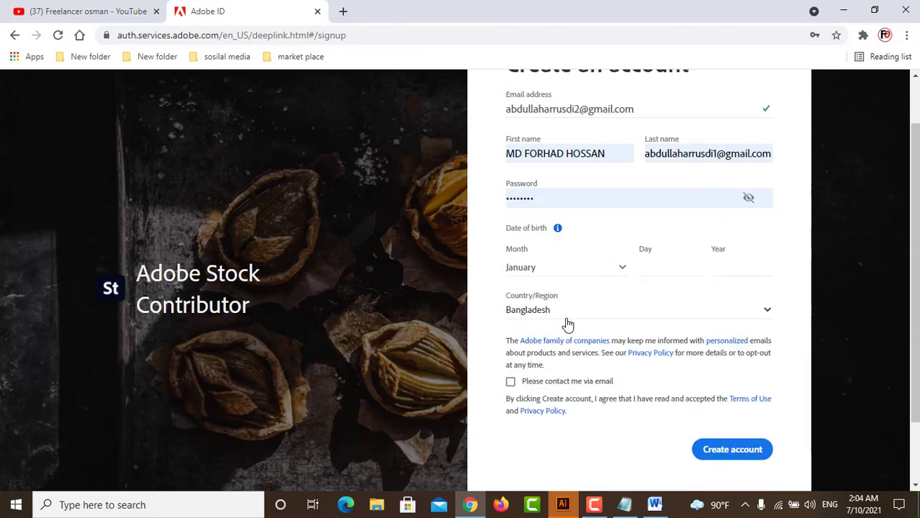
pyautogui.click(598, 271)
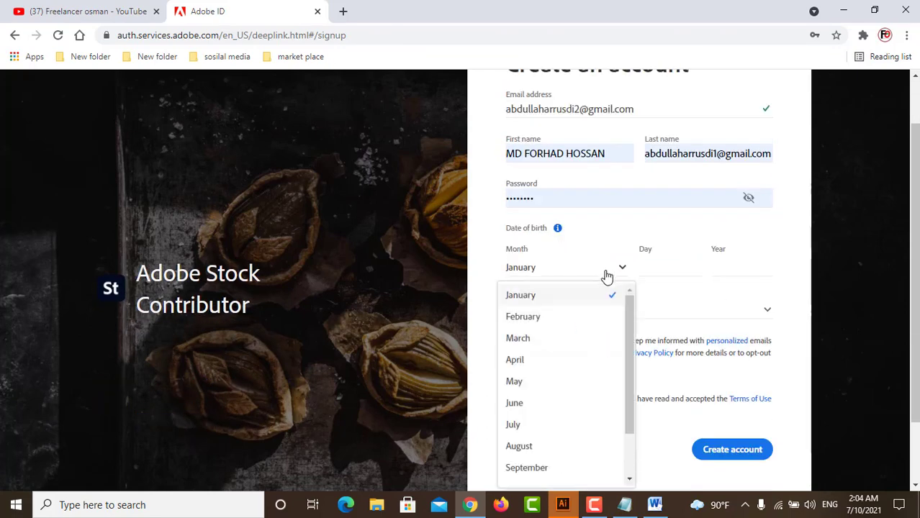
pyautogui.click(538, 317)
pyautogui.click(663, 275)
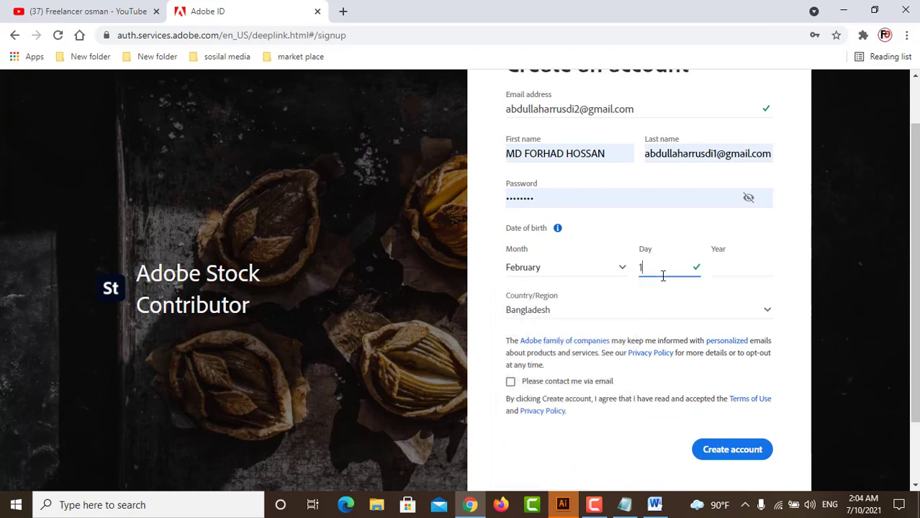
pyautogui.write('10')
pyautogui.click(744, 270)
# Keep Bangladesh as the country/region and opt in to being contacted via email.
pyautogui.click(644, 316)
pyautogui.click(644, 316)
pyautogui.click(641, 314)
pyautogui.scroll(-1, 597, 327)
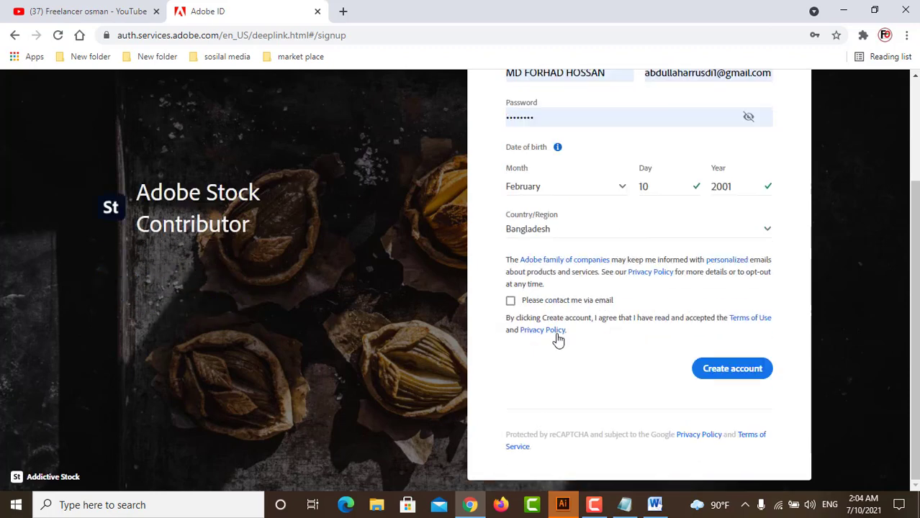
pyautogui.click(510, 302)
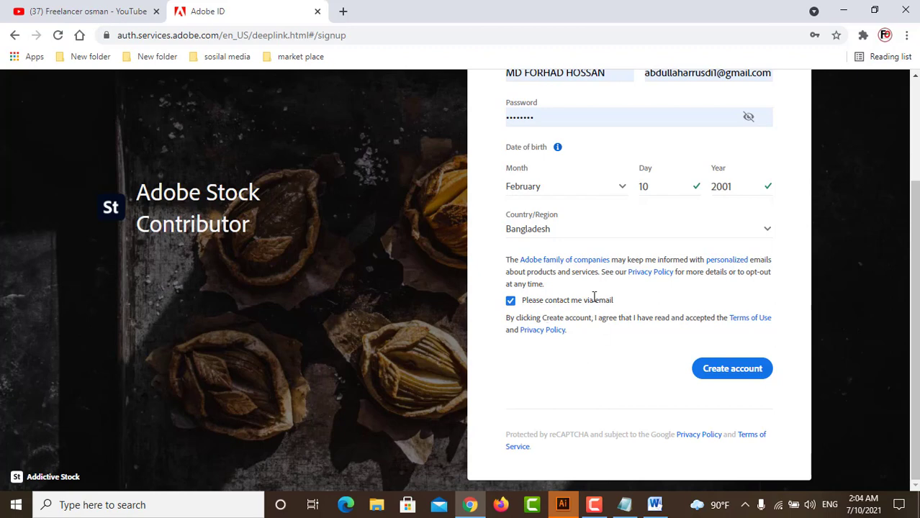
# Try to submit the Adobe ID sign-up form with the option to be contacted via email left enabled.
pyautogui.scroll(2, 558, 298)
pyautogui.scroll(-2, 559, 298)
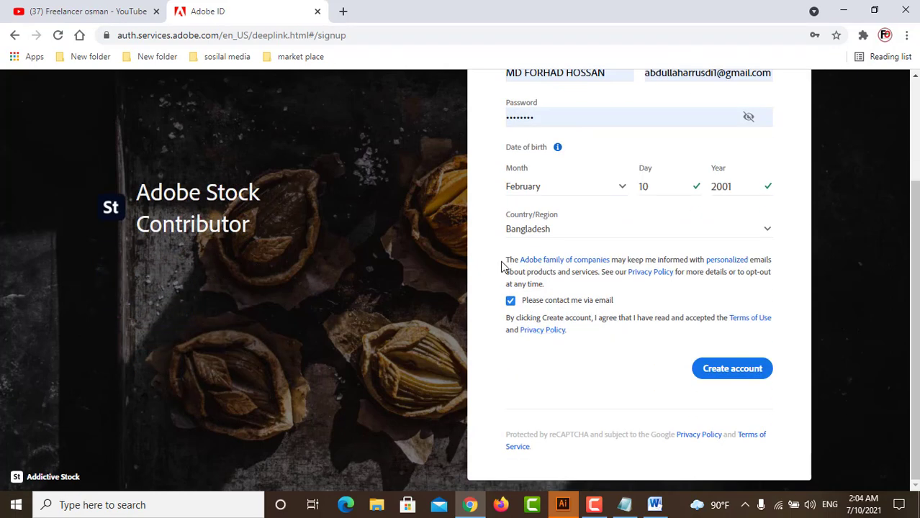
pyautogui.click(510, 301)
pyautogui.click(510, 301)
pyautogui.click(746, 370)
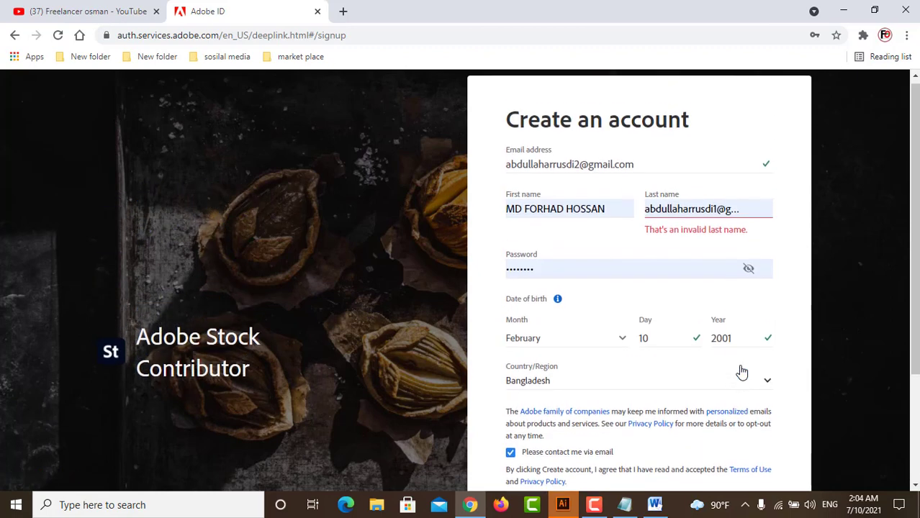
# Clear the e-mail address that was wrongly filled into the Last name field.
pyautogui.click(679, 213)
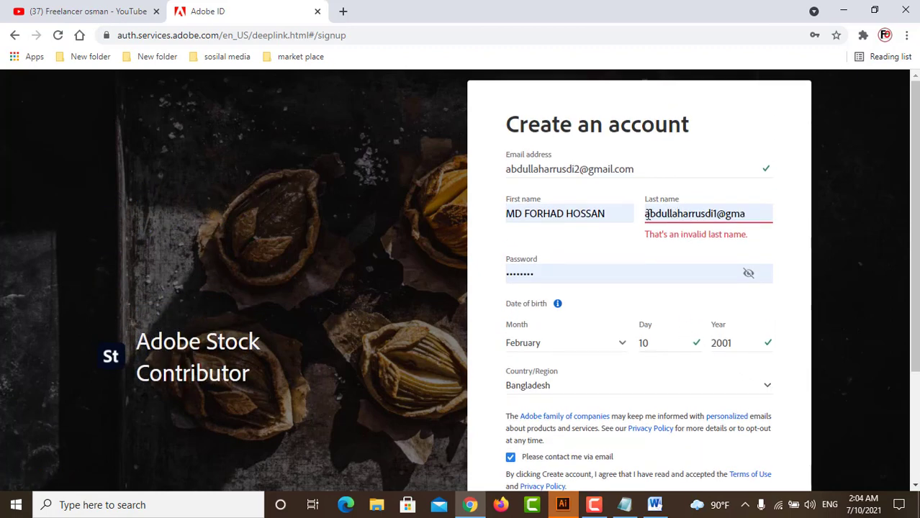
pyautogui.moveTo(647, 213); pyautogui.dragTo(783, 226)
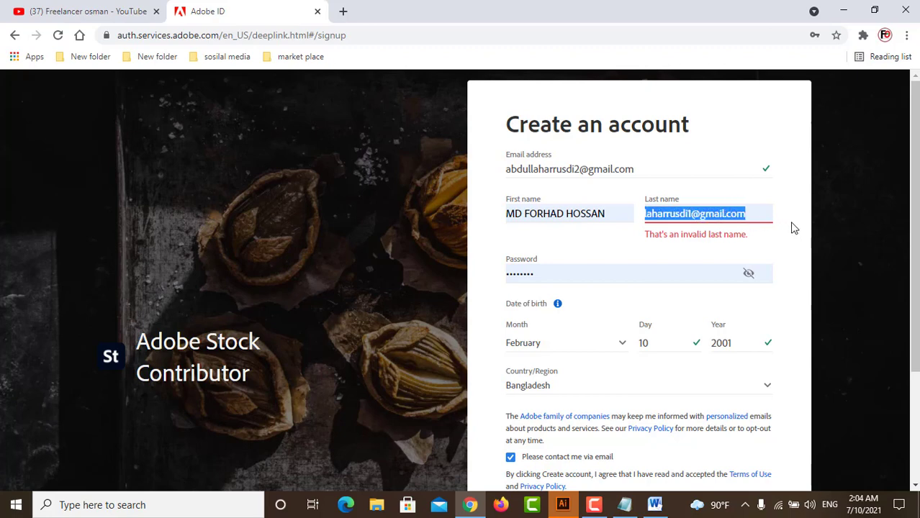
pyautogui.press('BackSpace')
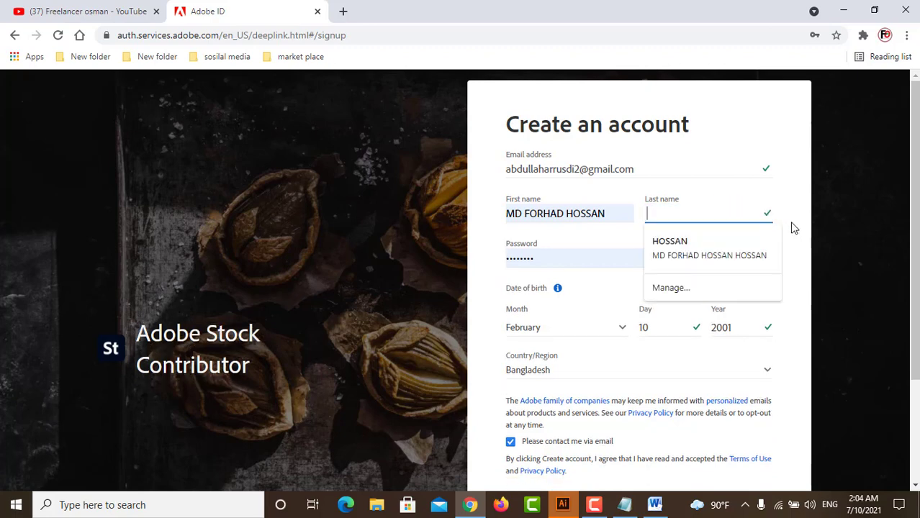
# Move the surname from the First name field to the Last name field and submit the form to create the account.
pyautogui.doubleClick(567, 213)
pyautogui.hotkey('ctrl', 'c')
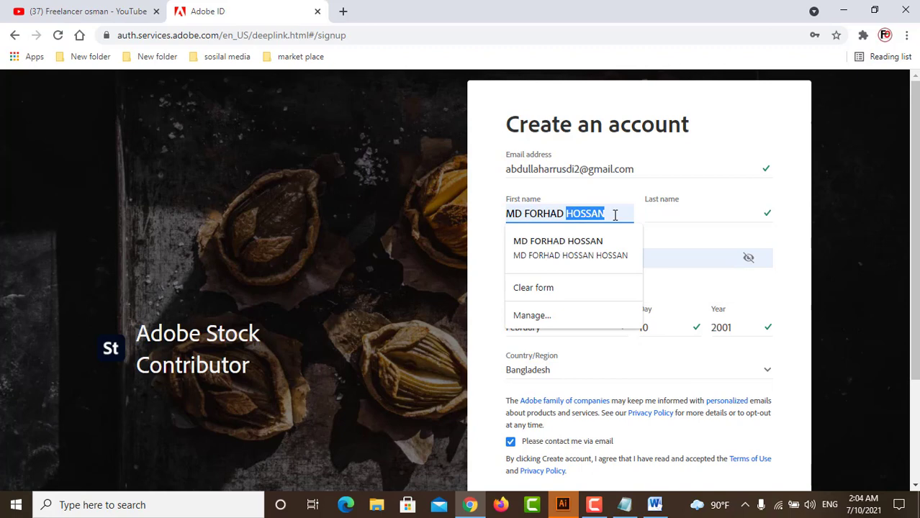
pyautogui.press('BackSpace')
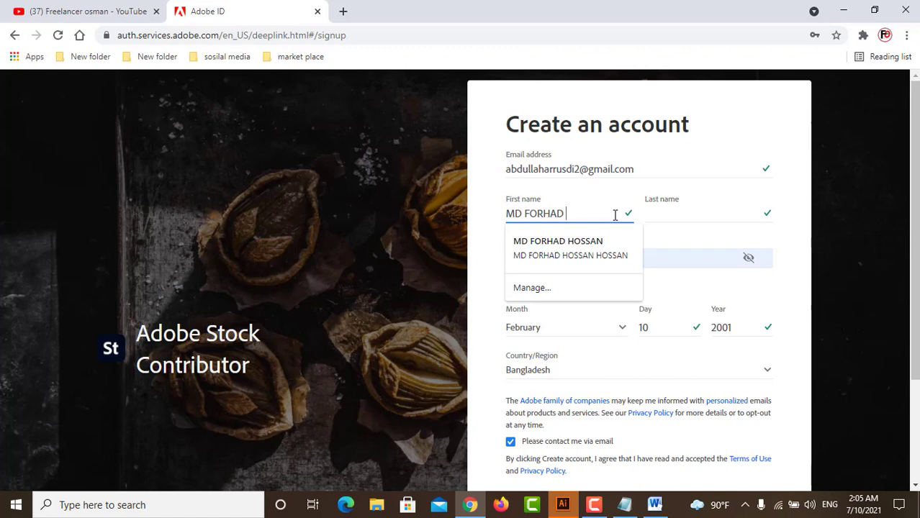
pyautogui.click(687, 210)
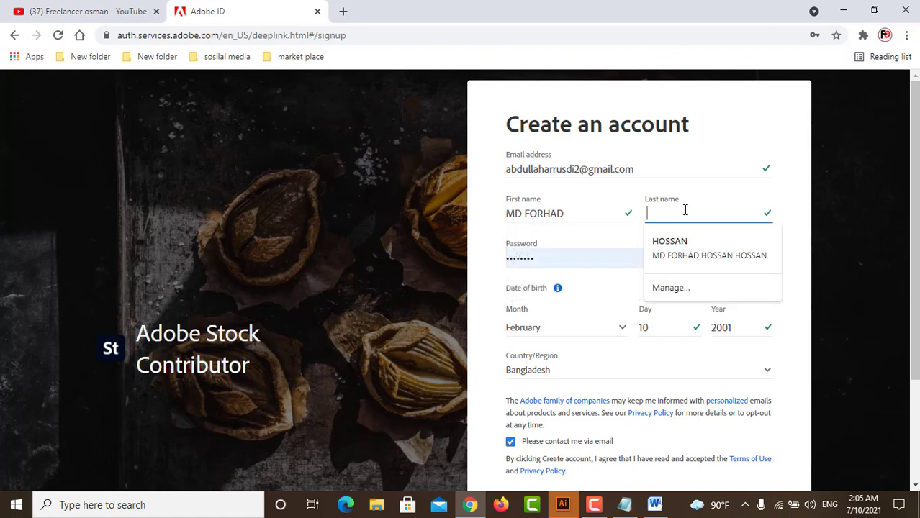
pyautogui.hotkey('ctrl', 'v')
pyautogui.click(799, 216)
pyautogui.scroll(-2, 784, 288)
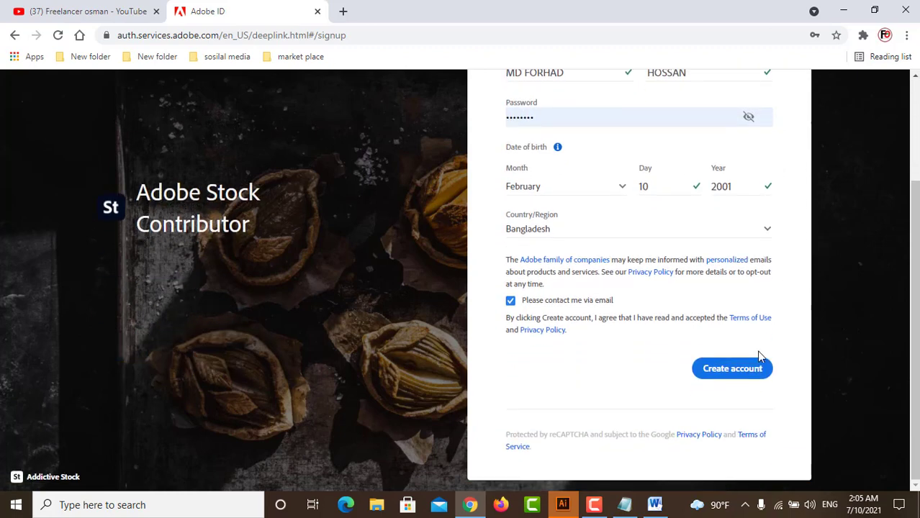
pyautogui.click(747, 371)
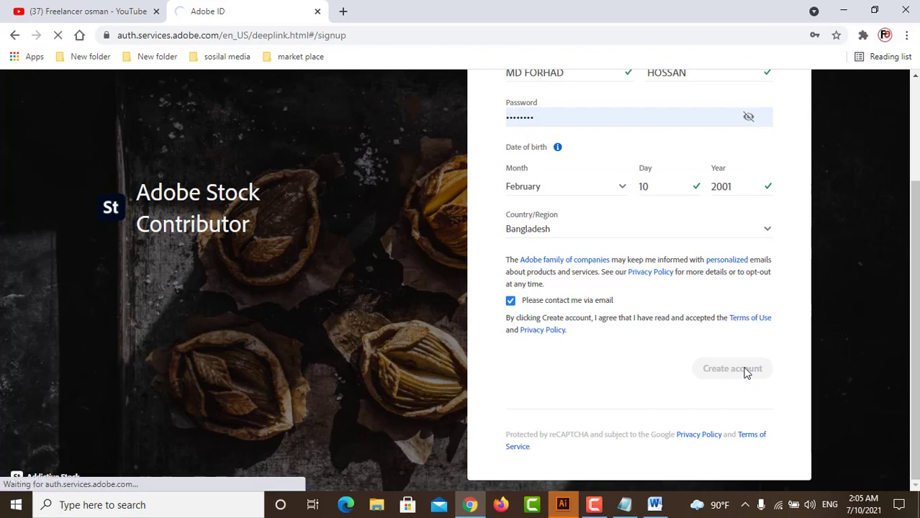
# Cancel the Windows Security password prompt and save the new account's login only on this device.
pyautogui.click(608, 513)
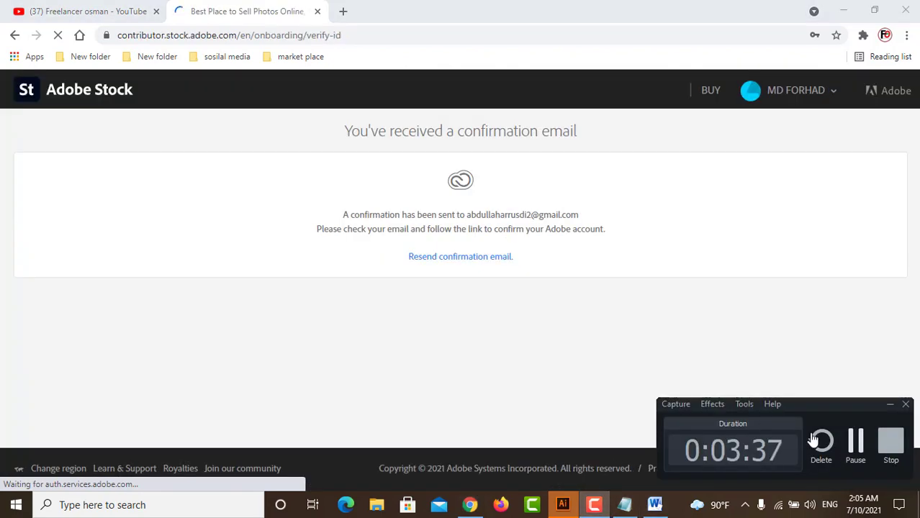
pyautogui.click(509, 348)
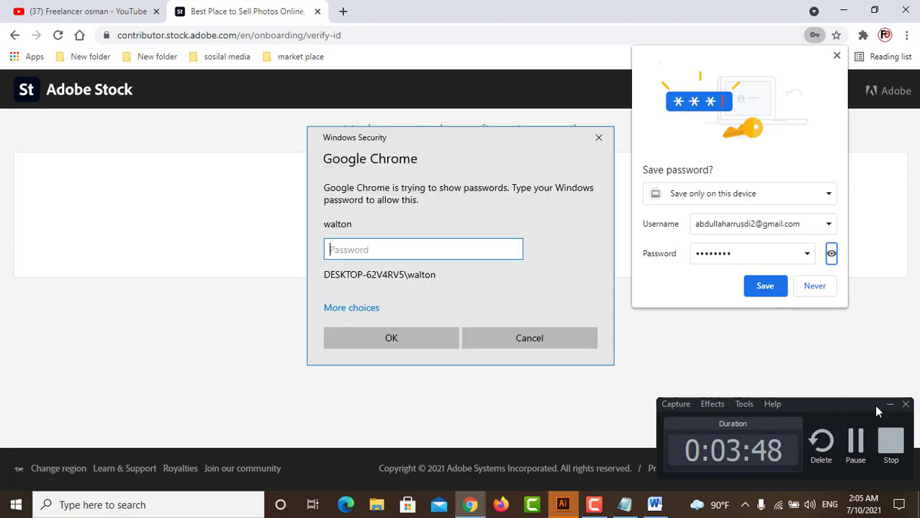
pyautogui.click(889, 408)
pyautogui.click(589, 335)
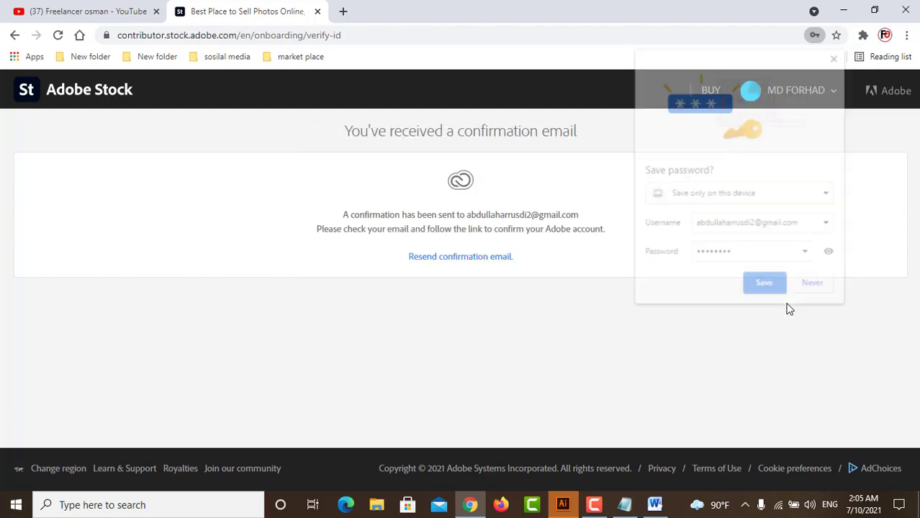
pyautogui.click(761, 293)
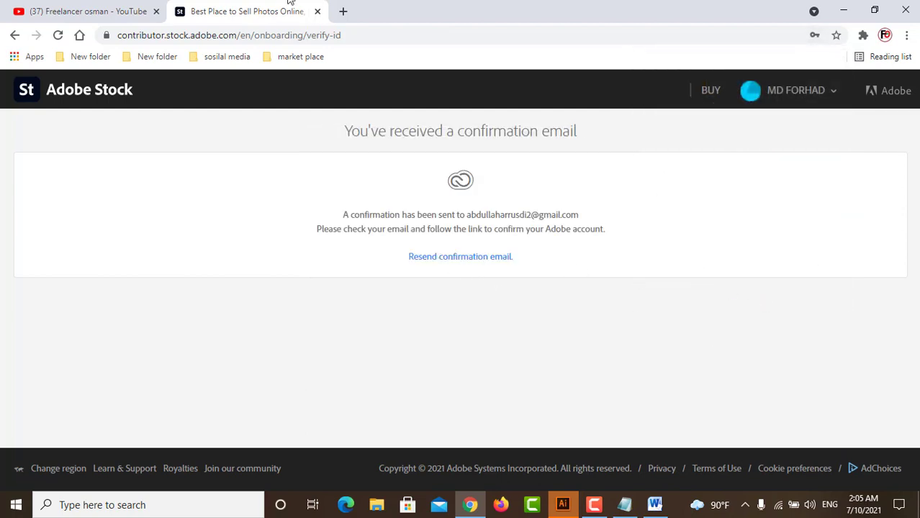
# Open the bookmarked Gmail inbox in a new browser tab.
pyautogui.click(342, 11)
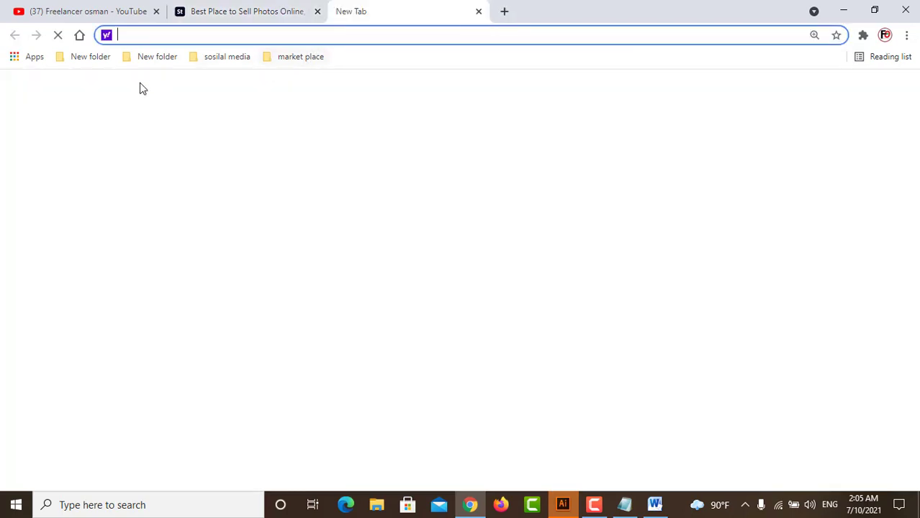
pyautogui.click(162, 57)
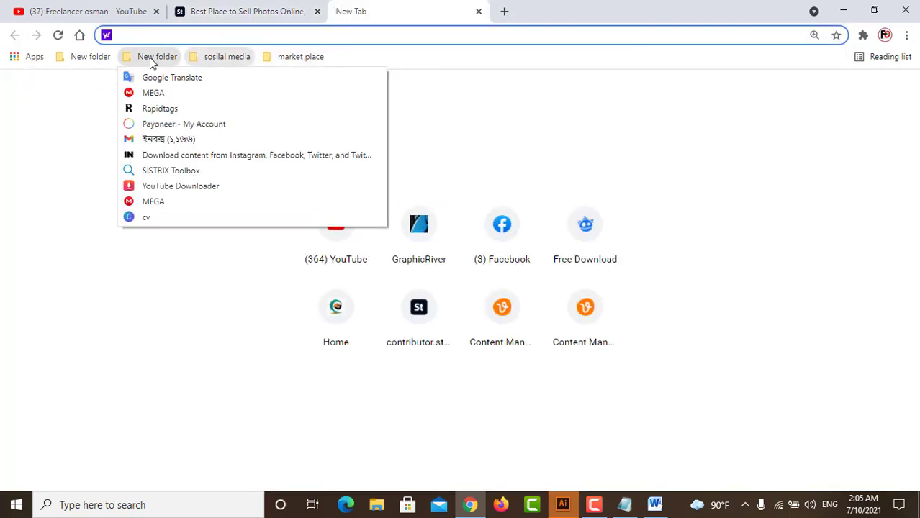
pyautogui.click(175, 139)
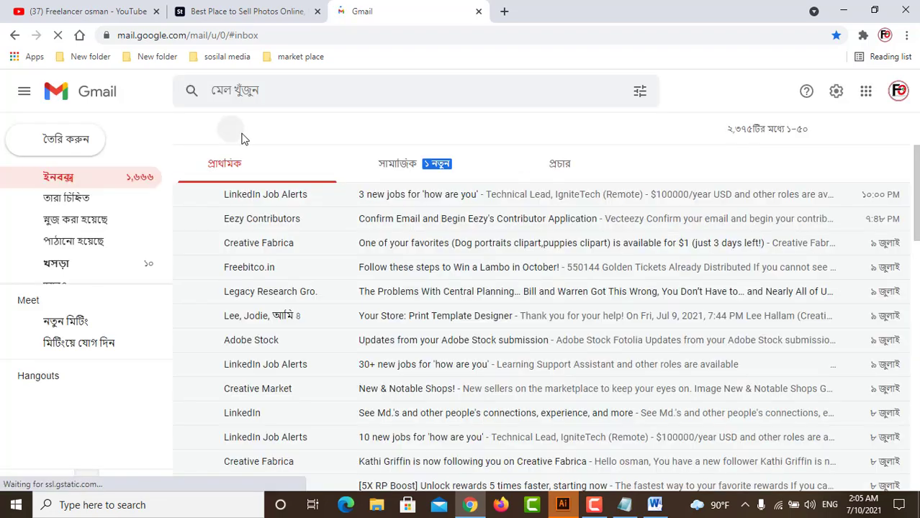
# Switch to the Gmail account used for the Adobe sign-up and close the other account's inbox.
pyautogui.click(898, 91)
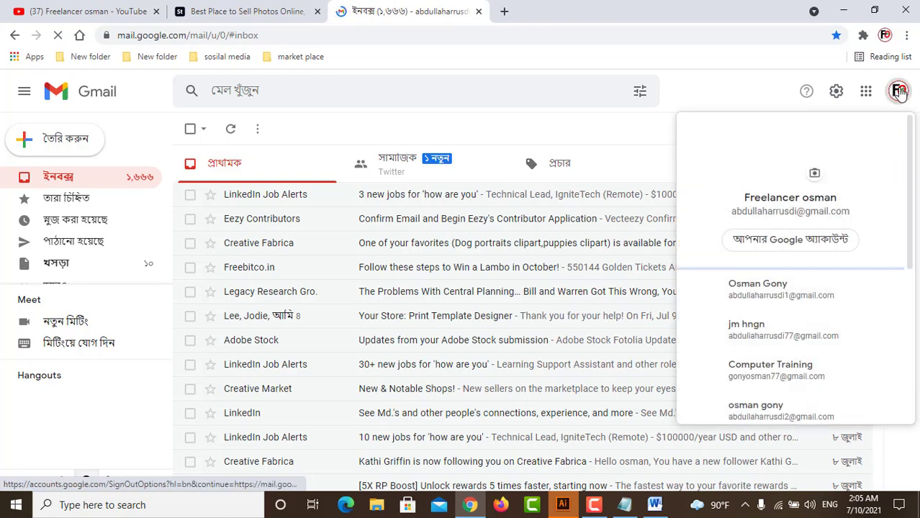
pyautogui.scroll(-2, 773, 363)
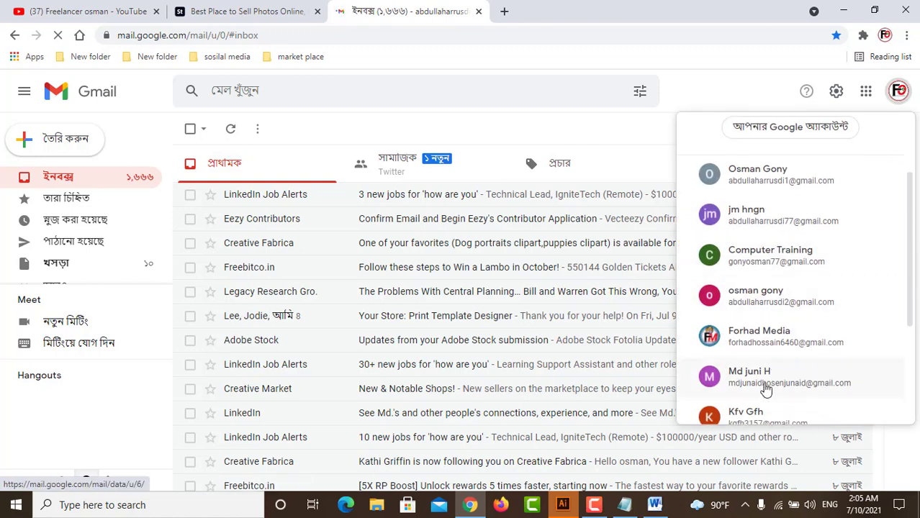
pyautogui.click(782, 303)
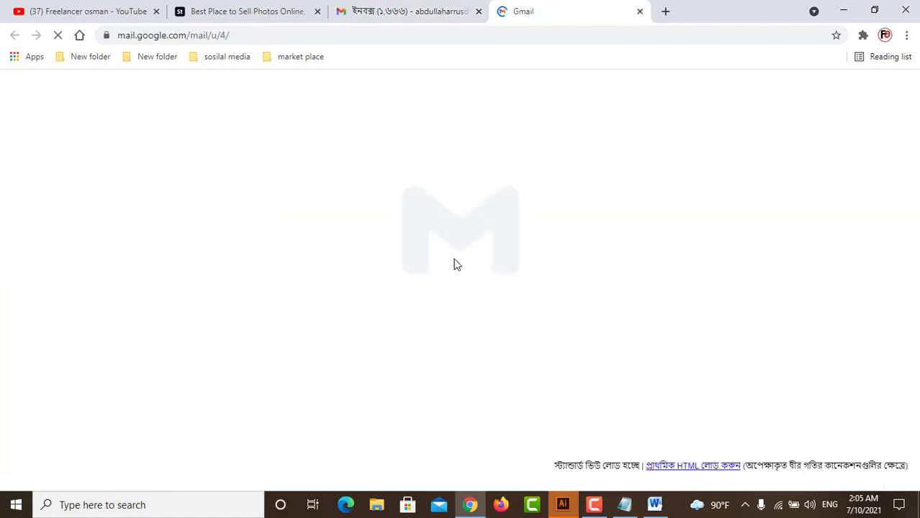
pyautogui.click(449, 10)
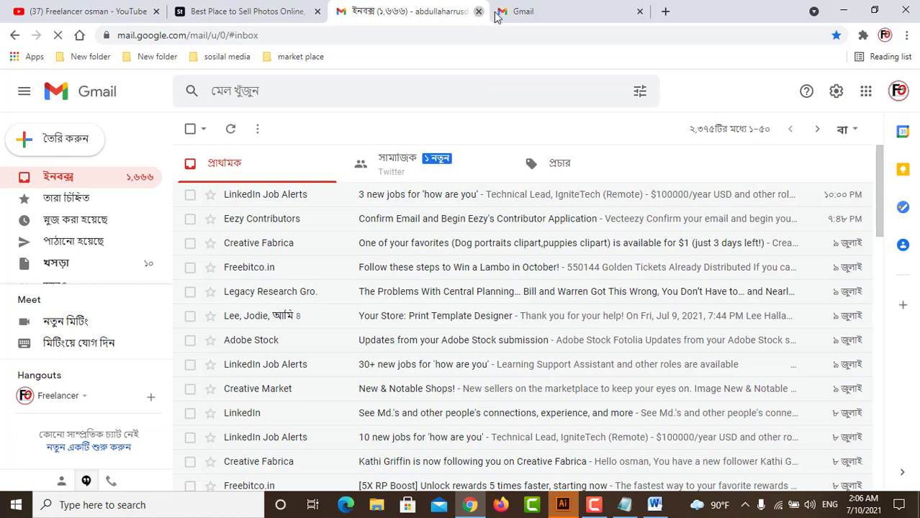
pyautogui.click(479, 10)
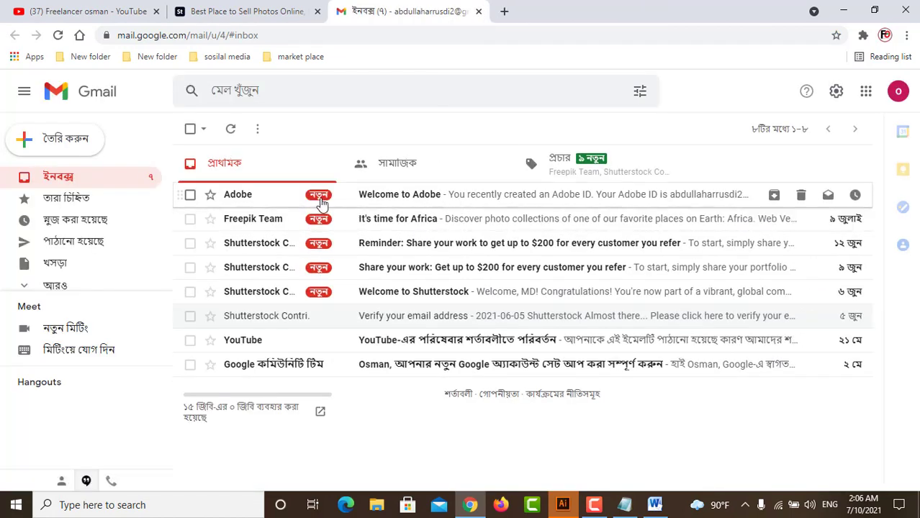
# Open the "Welcome to Adobe" e-mail and follow its link to confirm the e-mail address.
pyautogui.click(390, 198)
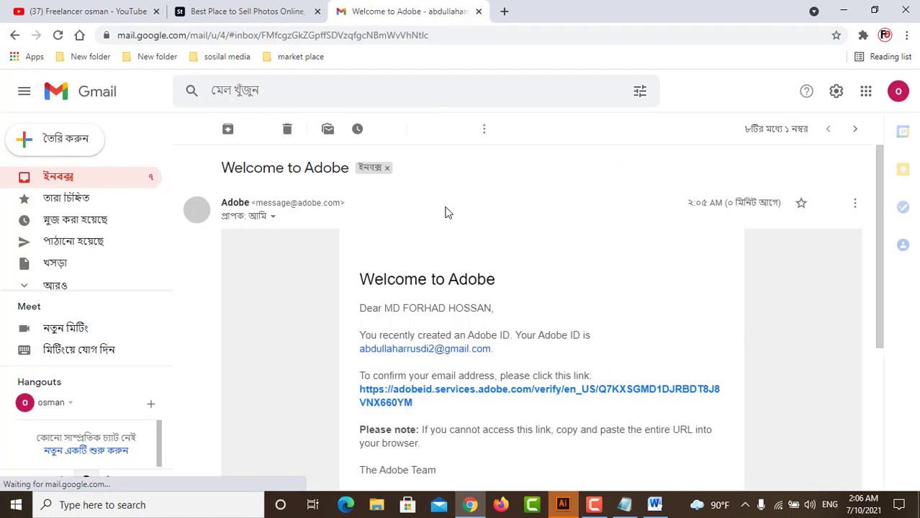
pyautogui.click(566, 417)
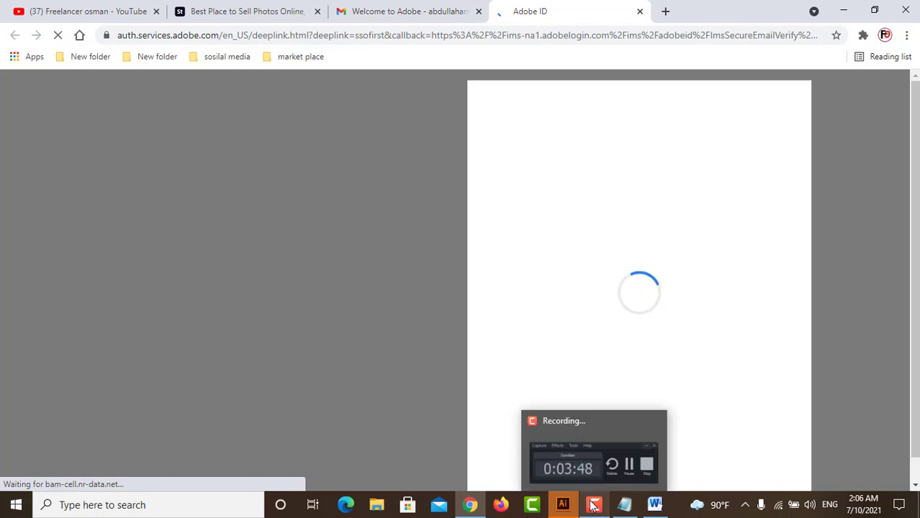
pyautogui.click(593, 505)
pyautogui.click(846, 439)
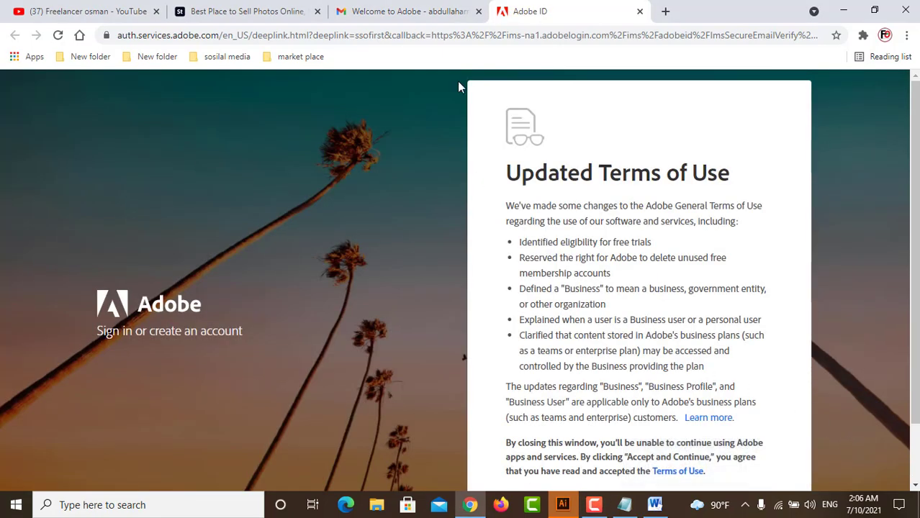
# Accept Adobe's updated Terms of Use and continue from the e-mail verification page to the contributor site.
pyautogui.scroll(-1, 654, 336)
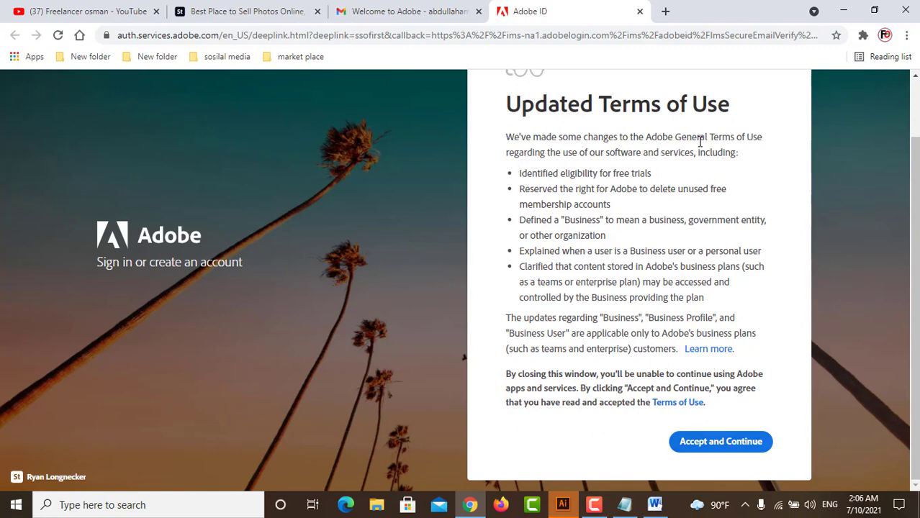
pyautogui.click(711, 443)
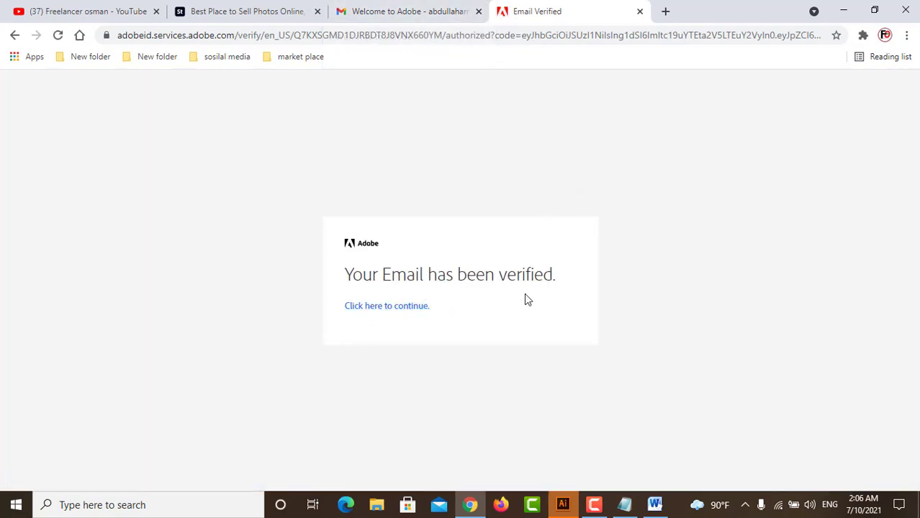
pyautogui.click(375, 314)
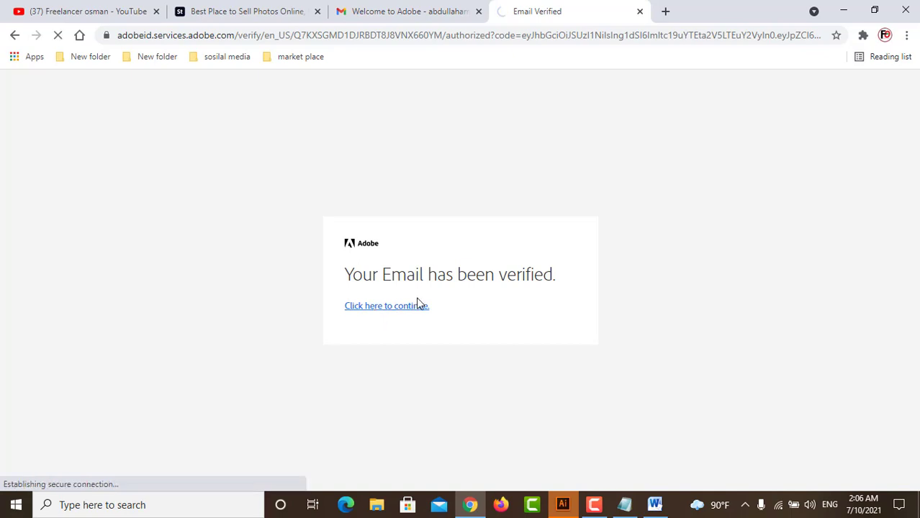
pyautogui.moveTo(569, 294); pyautogui.dragTo(515, 287)
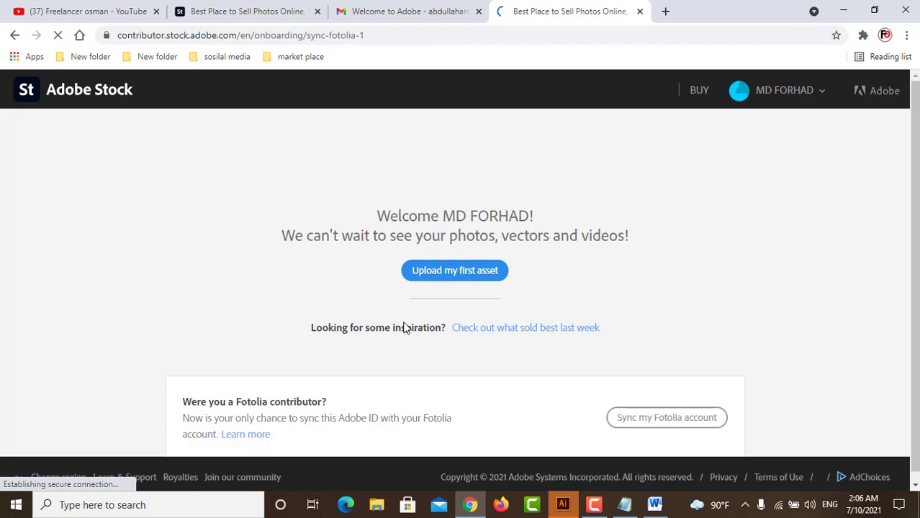
# Proceed to the first-asset upload page, and open the contributor dashboard to review its 12-week trend and portfolio.
pyautogui.scroll(-1, 459, 270)
pyautogui.click(458, 268)
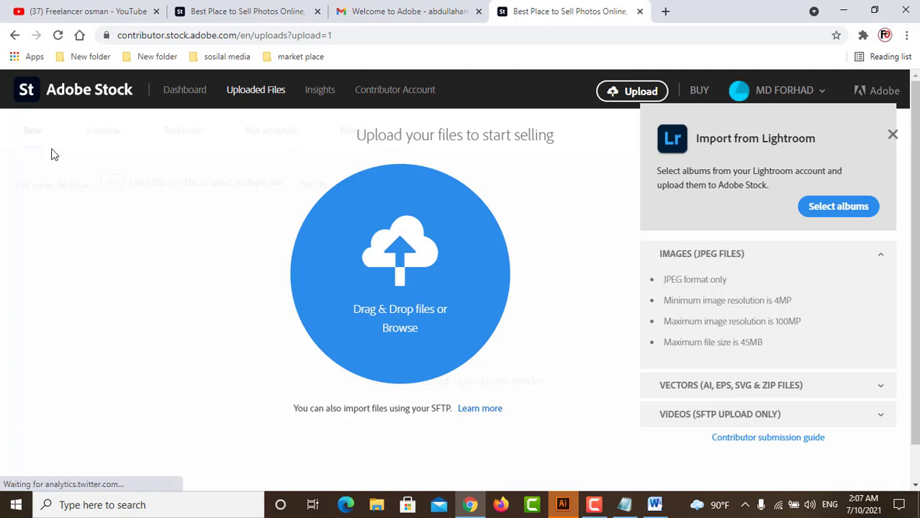
pyautogui.click(83, 96)
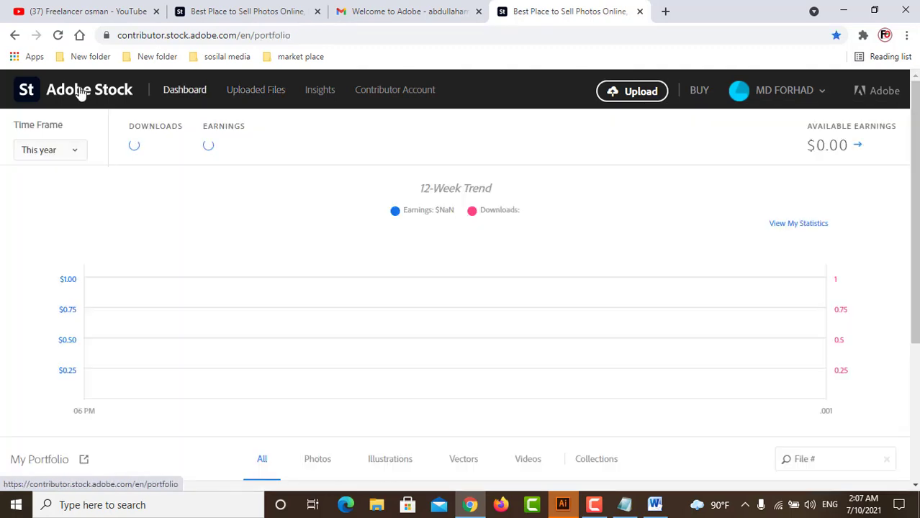
pyautogui.scroll(-3, 351, 303)
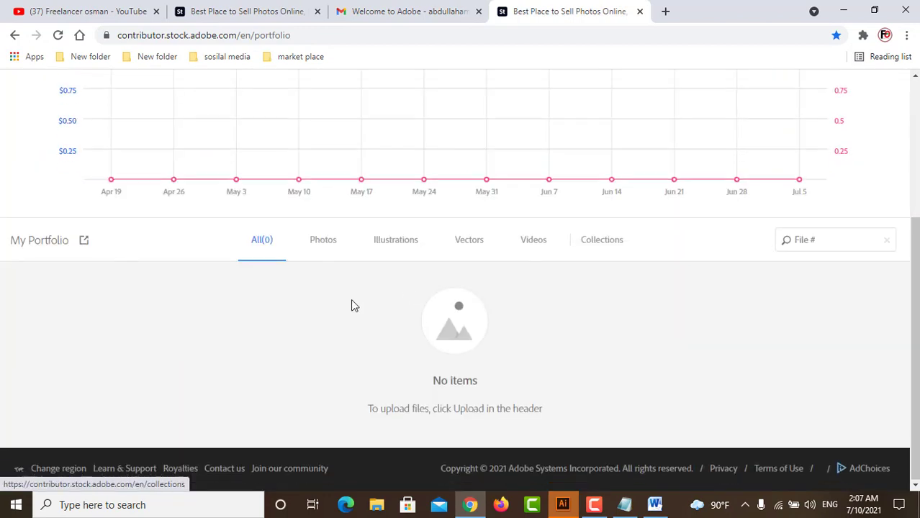
pyautogui.scroll(3, 350, 347)
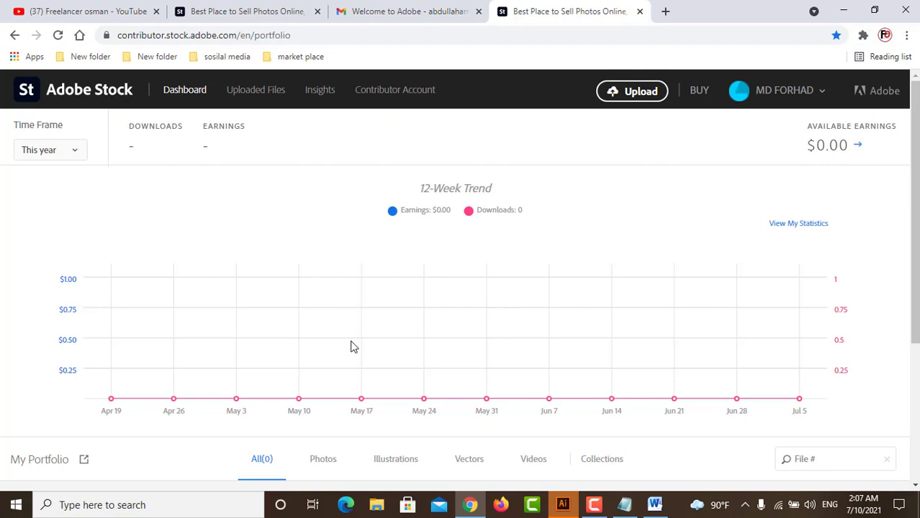
# Minimize the browser from the YouTube channel page and open the desktop's context menu.
pyautogui.click(62, 8)
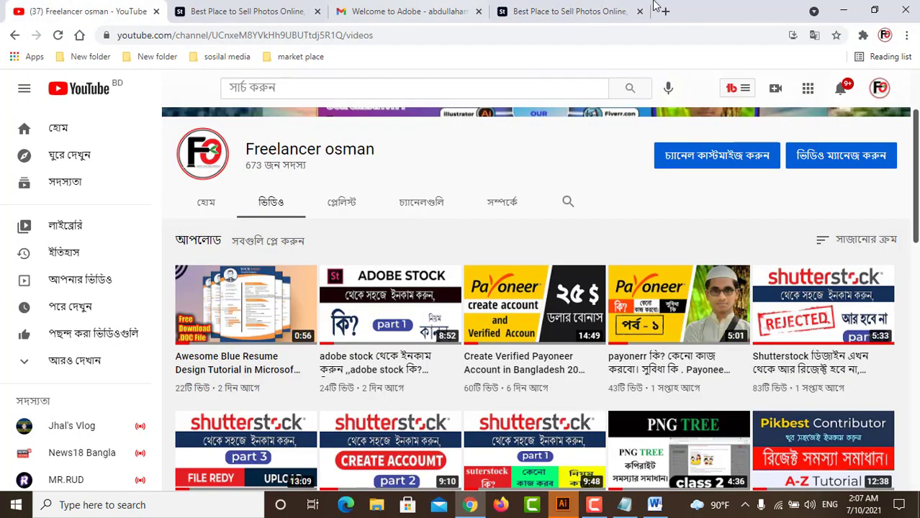
pyautogui.click(842, 11)
pyautogui.rightClick(475, 155)
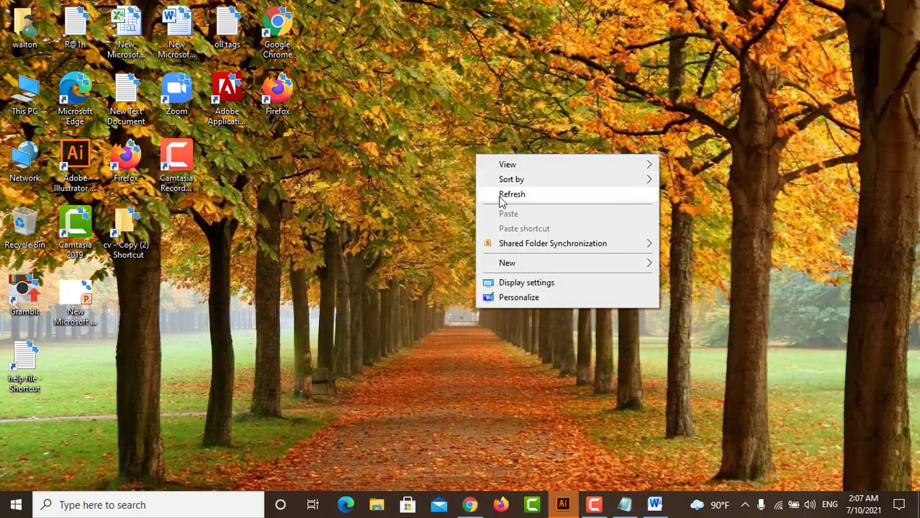
pyautogui.click(502, 195)
pyautogui.rightClick(499, 196)
pyautogui.click(512, 237)
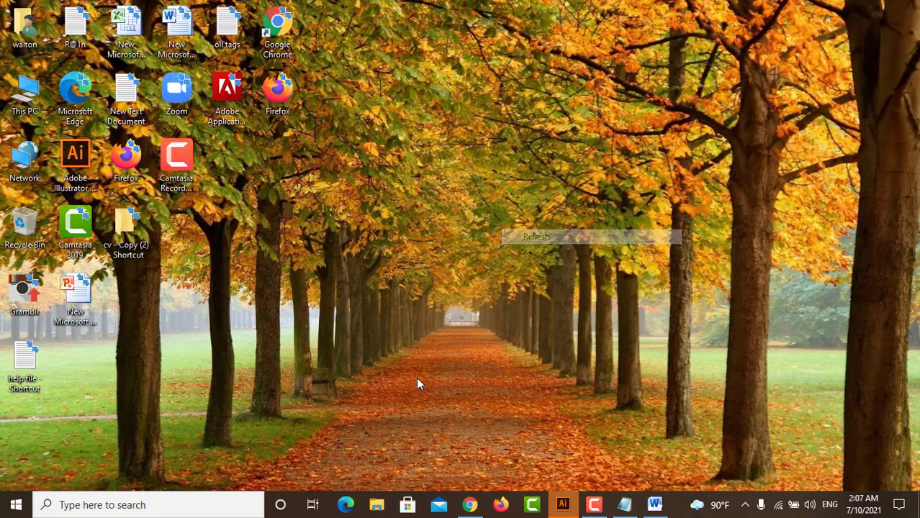
# Switch to File Explorer and open the "adobe stock" folder inside "web site" on the graphics design (F:) drive.
pyautogui.click(376, 506)
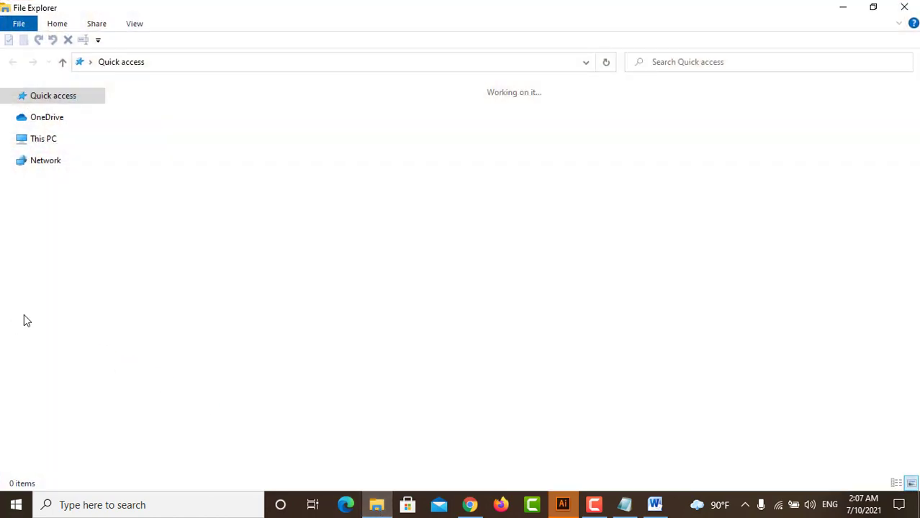
pyautogui.click(65, 321)
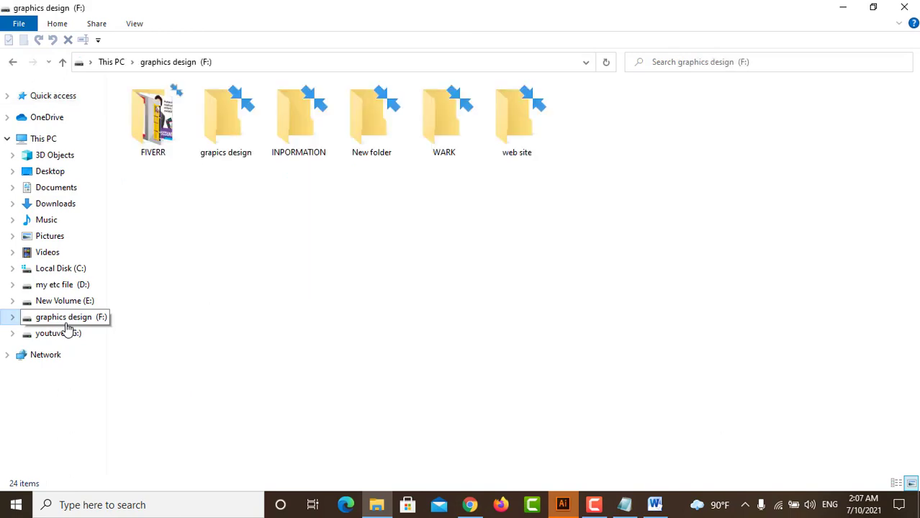
pyautogui.doubleClick(513, 127)
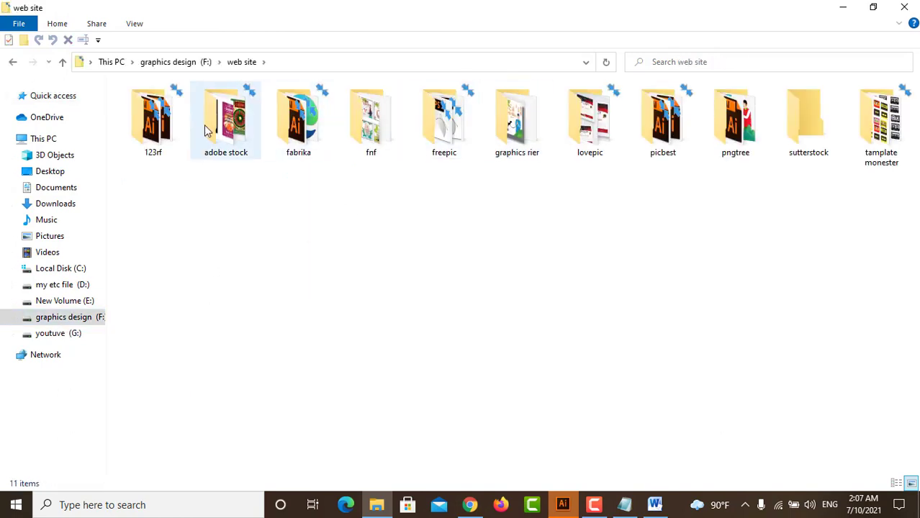
pyautogui.doubleClick(216, 122)
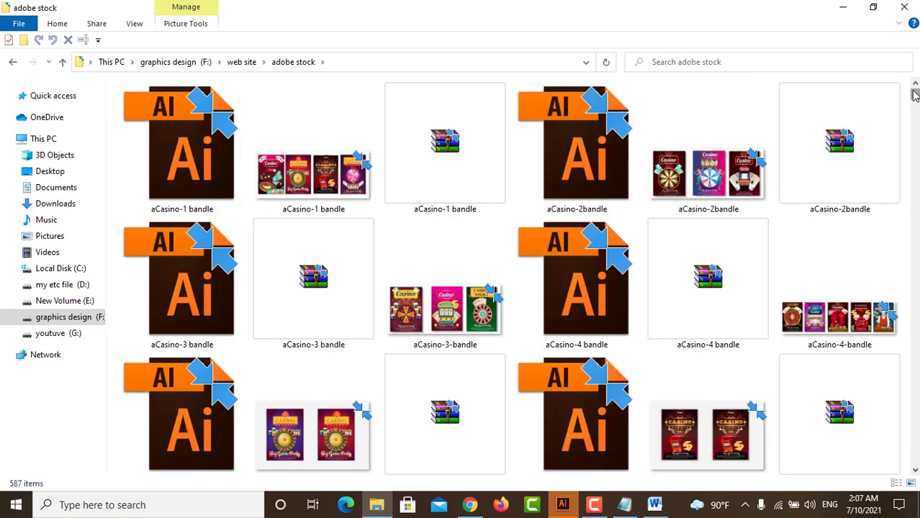
# Browse the folder's Illustrator, image and archive files down to the romadhan series and open the romadhan-17 image in Photos.
pyautogui.moveTo(914, 94); pyautogui.dragTo(914, 452)
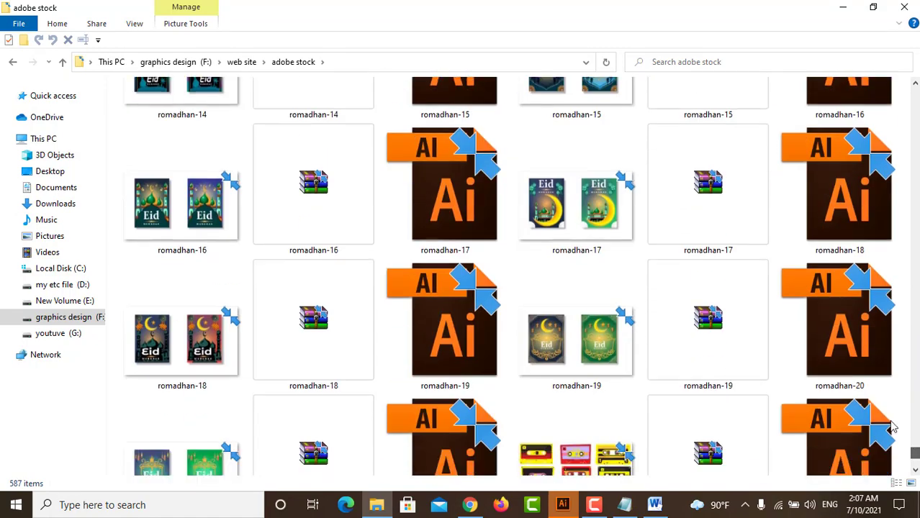
pyautogui.click(533, 208)
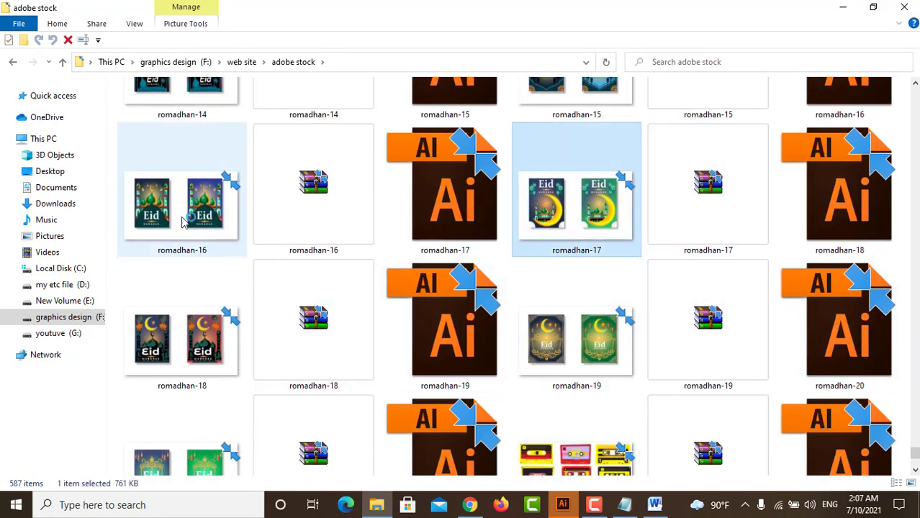
pyautogui.click(186, 344)
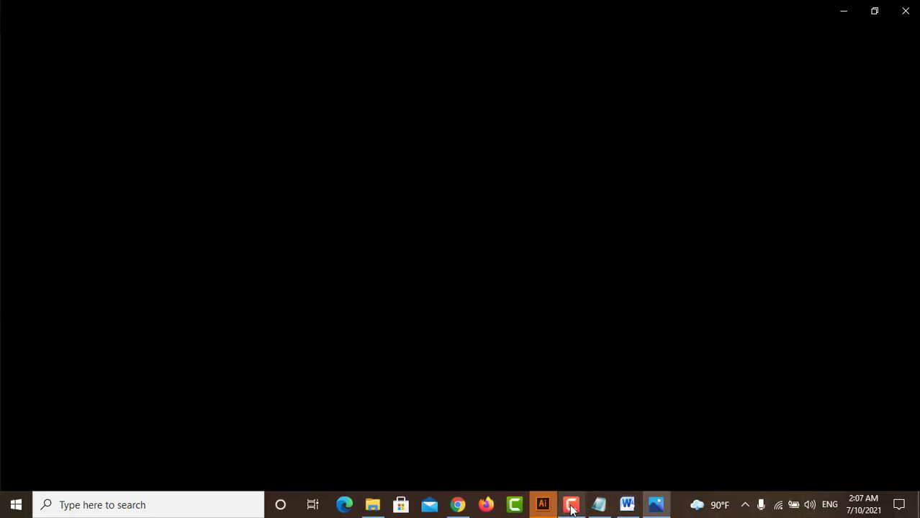
# Glance at the help file in Notepad and minimize the open windows down to the desktop.
pyautogui.moveTo(597, 507)
pyautogui.click(607, 464)
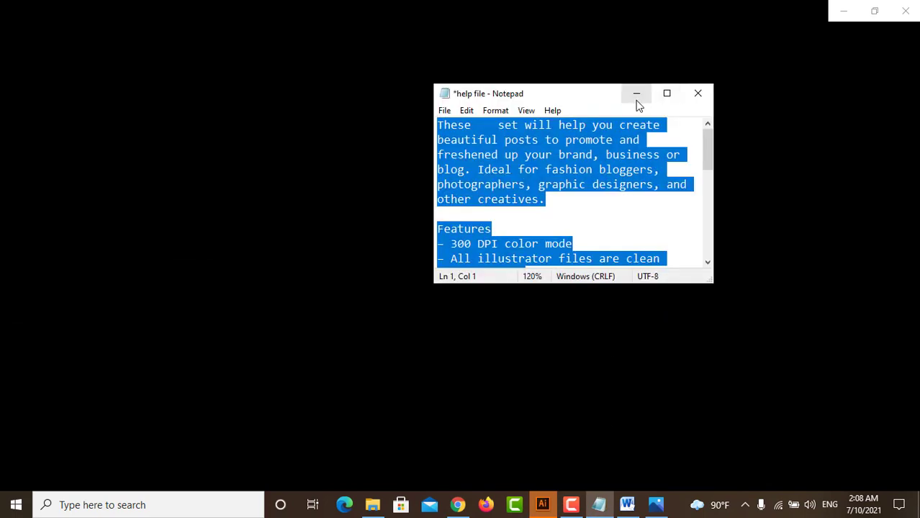
pyautogui.click(632, 96)
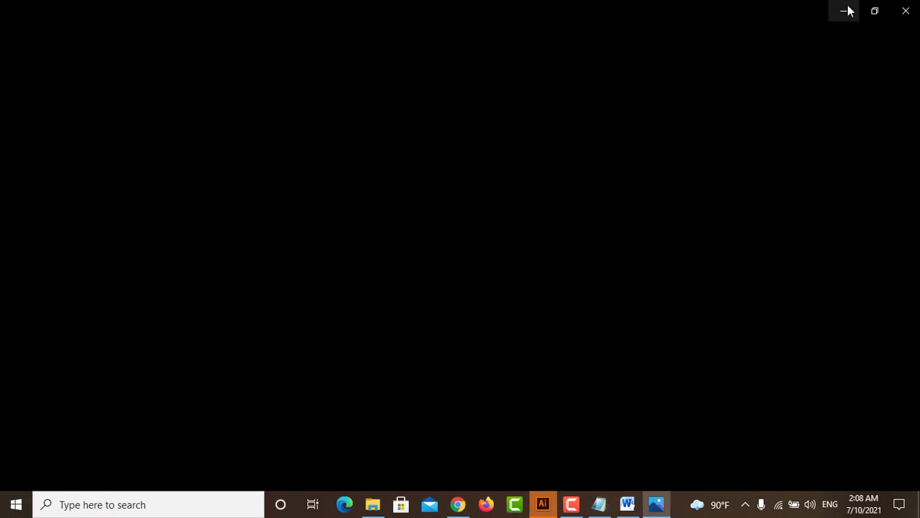
pyautogui.click(845, 11)
pyautogui.click(848, 9)
pyautogui.rightClick(548, 201)
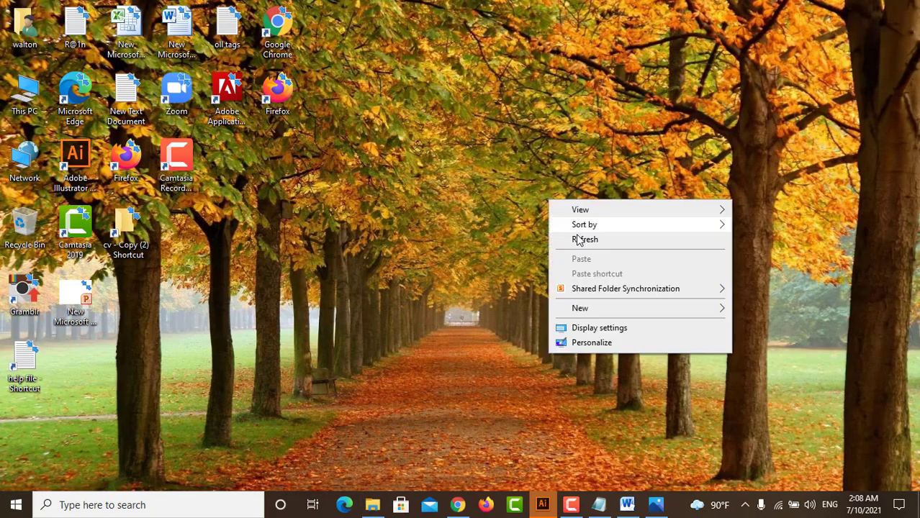
pyautogui.click(589, 242)
# Bring the Photos window back and view the Eid Mubarak artwork in romadhan-17.jpg.
pyautogui.click(656, 506)
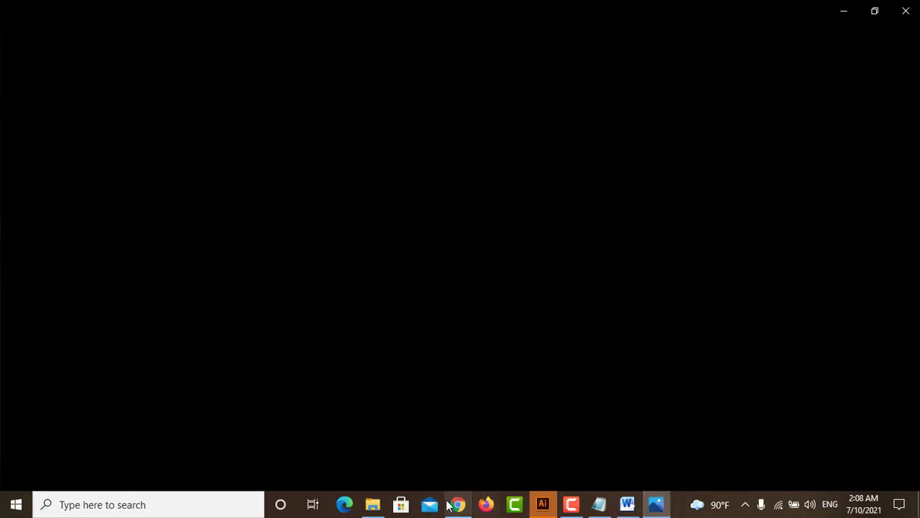
pyautogui.click(373, 508)
pyautogui.click(373, 508)
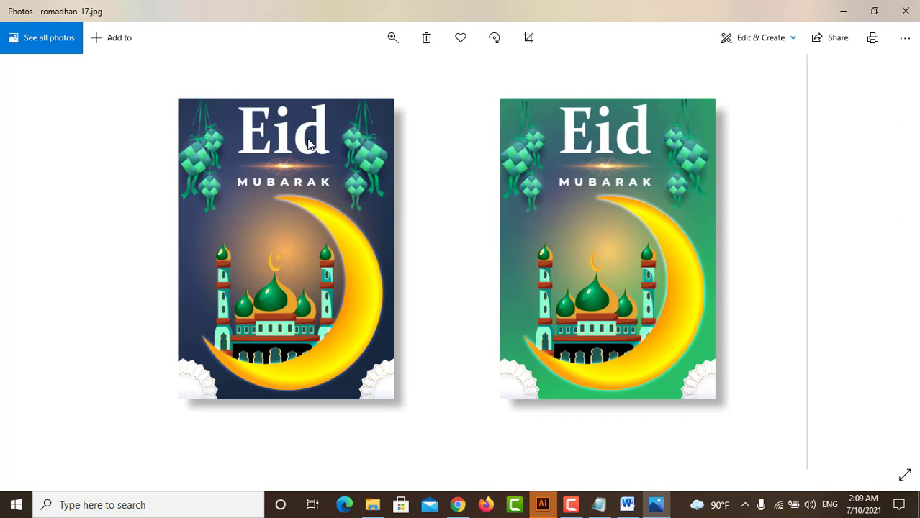
# Close the romadhan-17.jpg image viewer and refresh the desktop.
pyautogui.click(905, 10)
pyautogui.rightClick(679, 88)
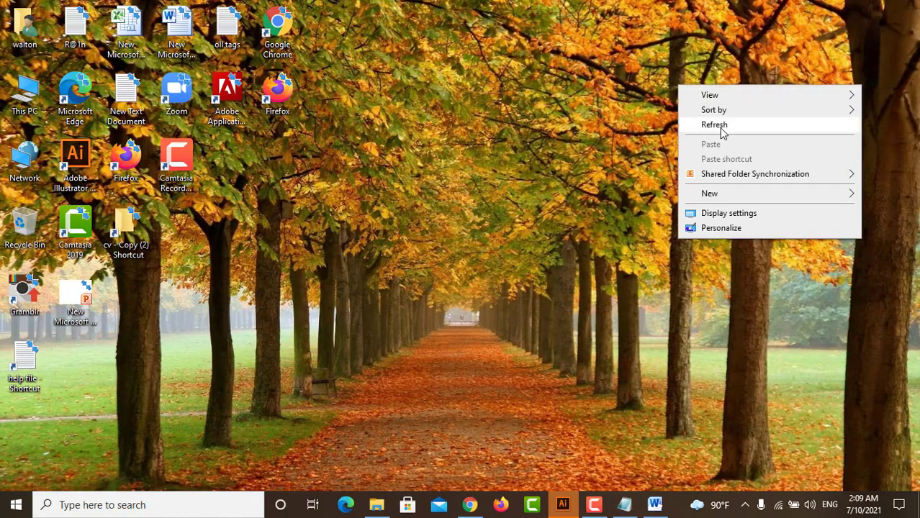
pyautogui.click(749, 125)
pyautogui.rightClick(720, 128)
pyautogui.click(744, 167)
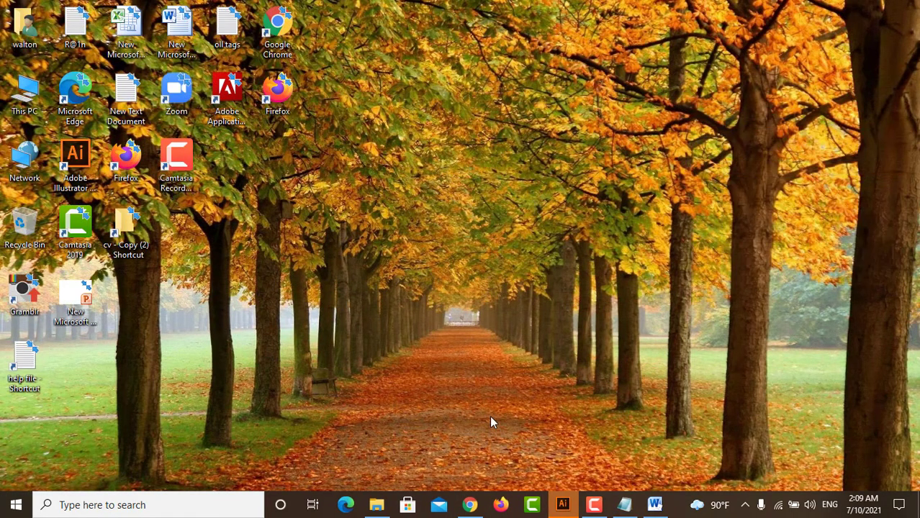
# Switch to Chrome and return to the Adobe Stock contributor dashboard with the 12-week trend.
pyautogui.click(472, 504)
pyautogui.click(256, 8)
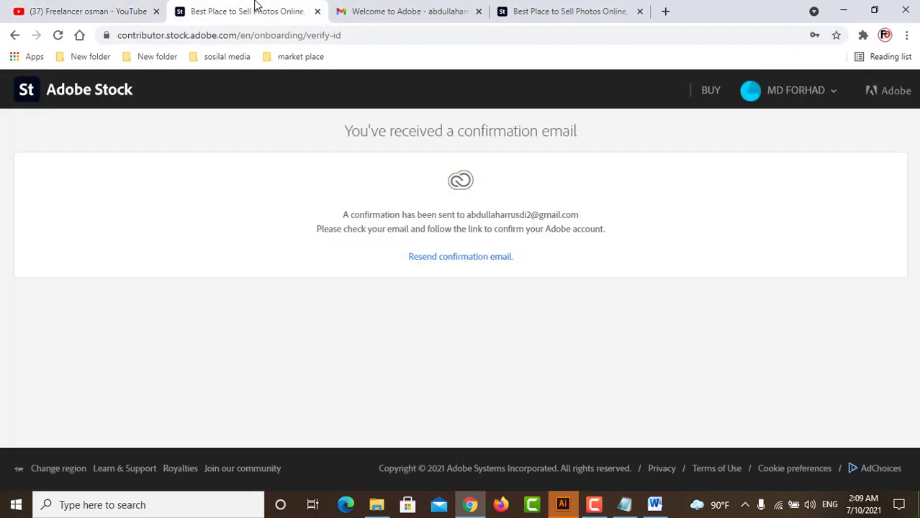
pyautogui.click(525, 14)
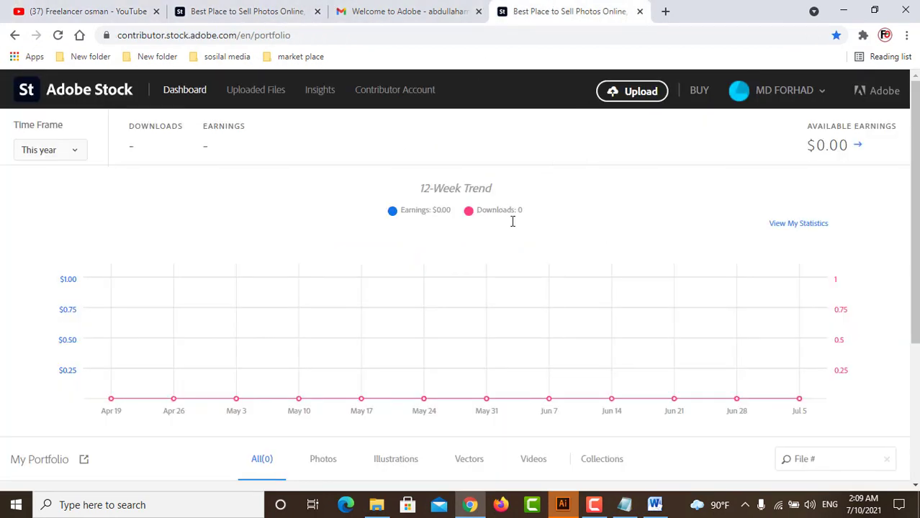
pyautogui.click(596, 513)
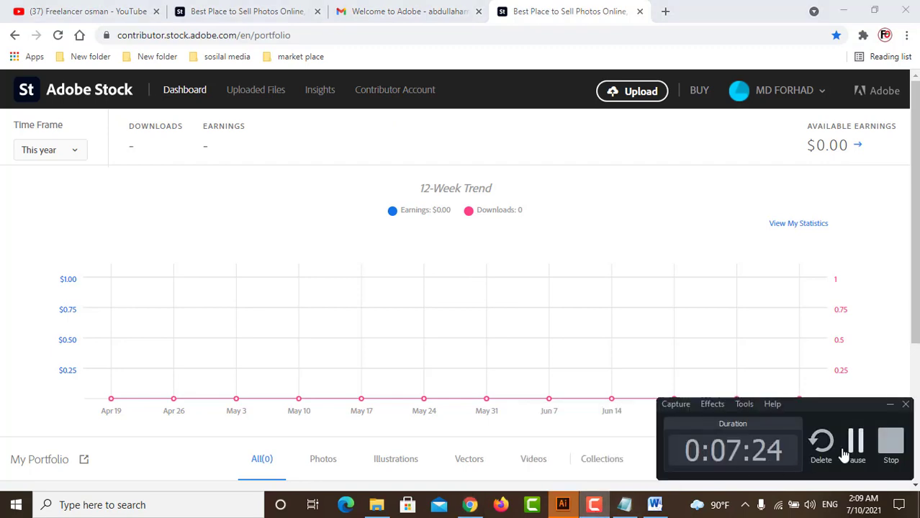